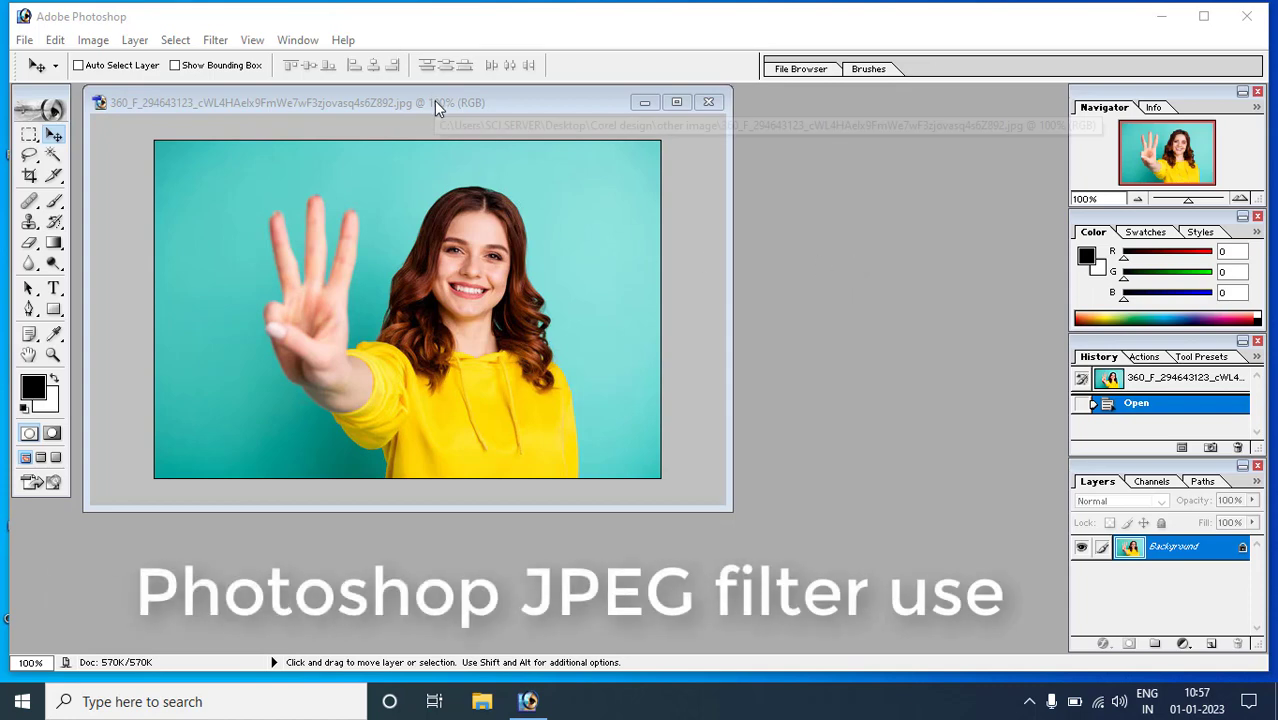
Move and enlarge the portrait's window, then zoom the face to 200% and back to 100%.
drag(434, 102, 481, 122)
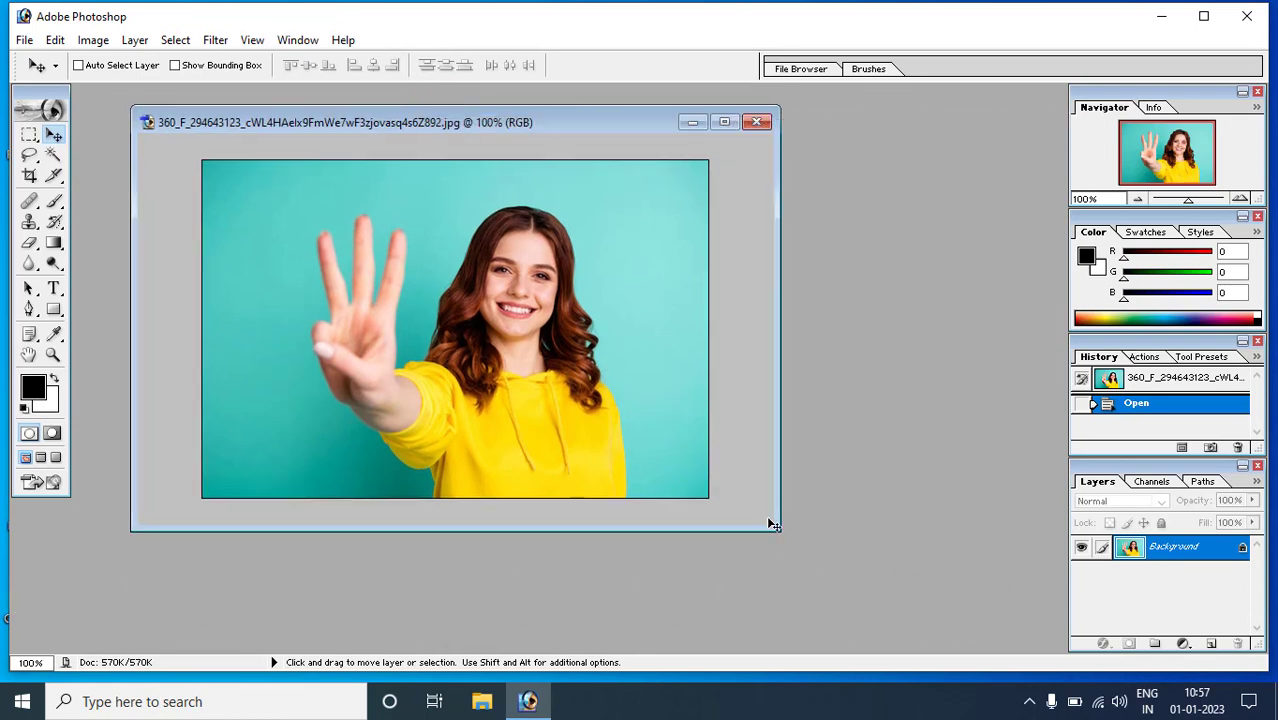
drag(776, 526, 865, 602)
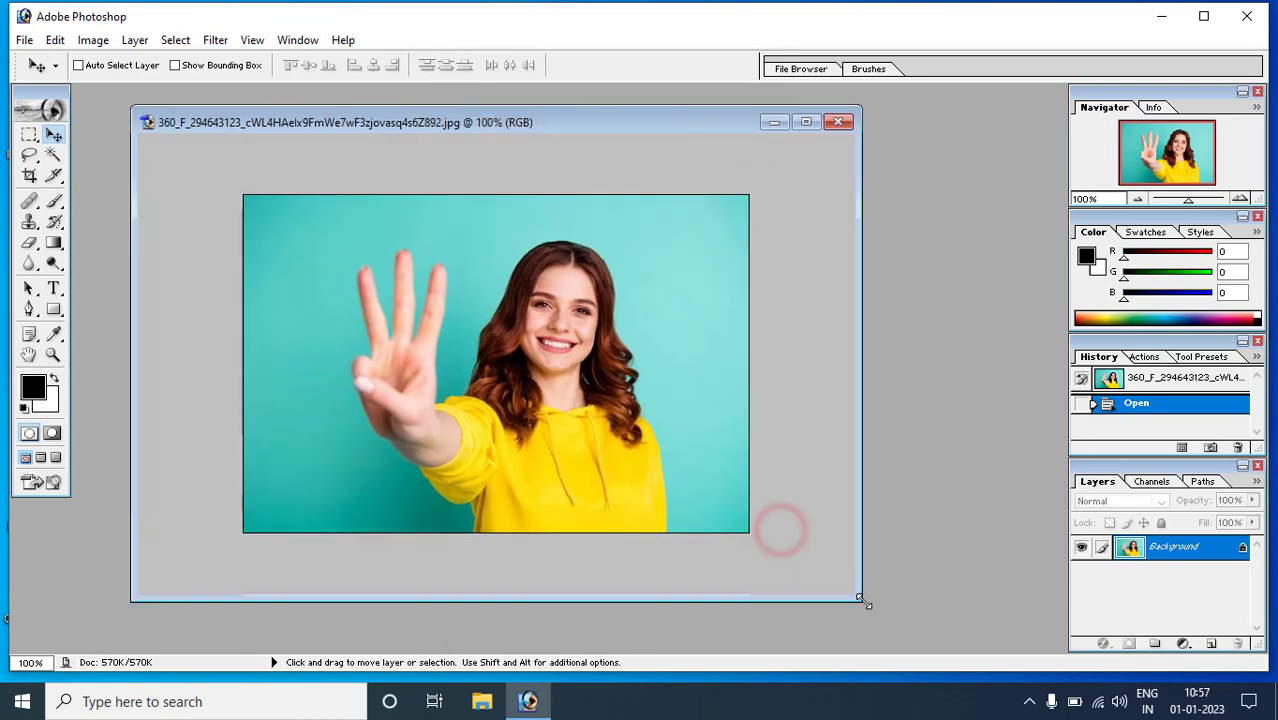
click(527, 307)
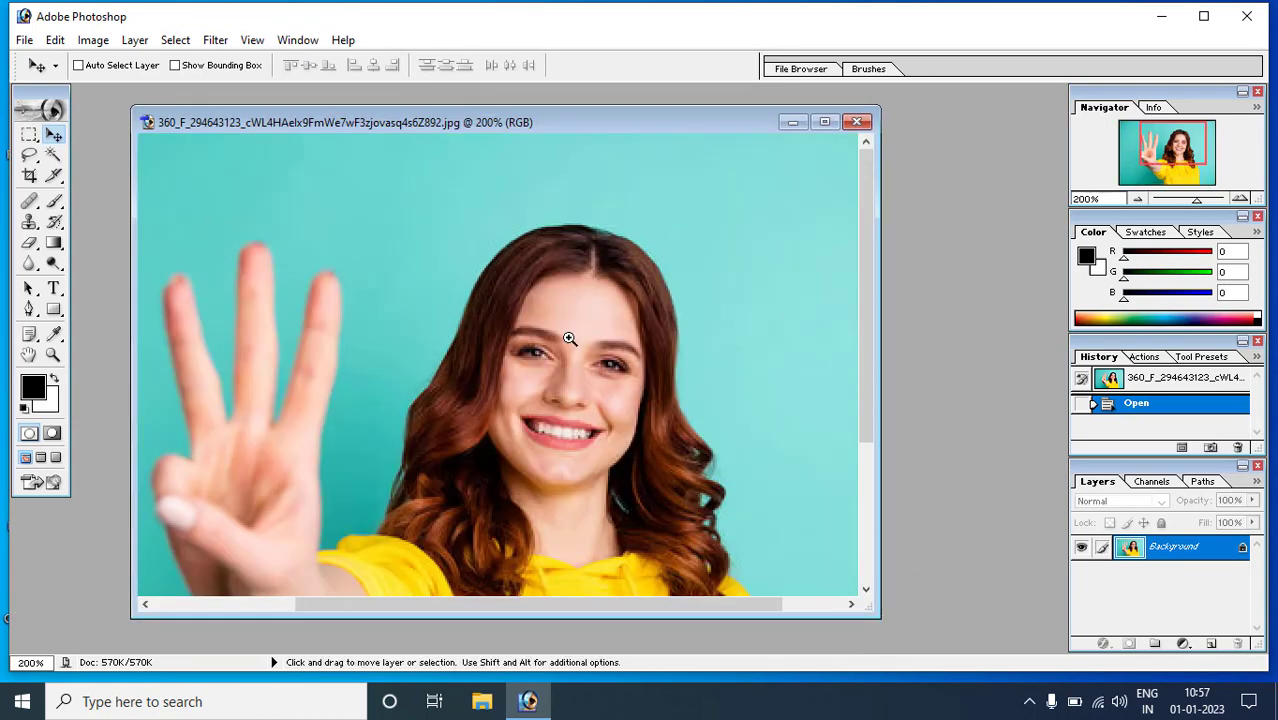
alt+click(553, 260)
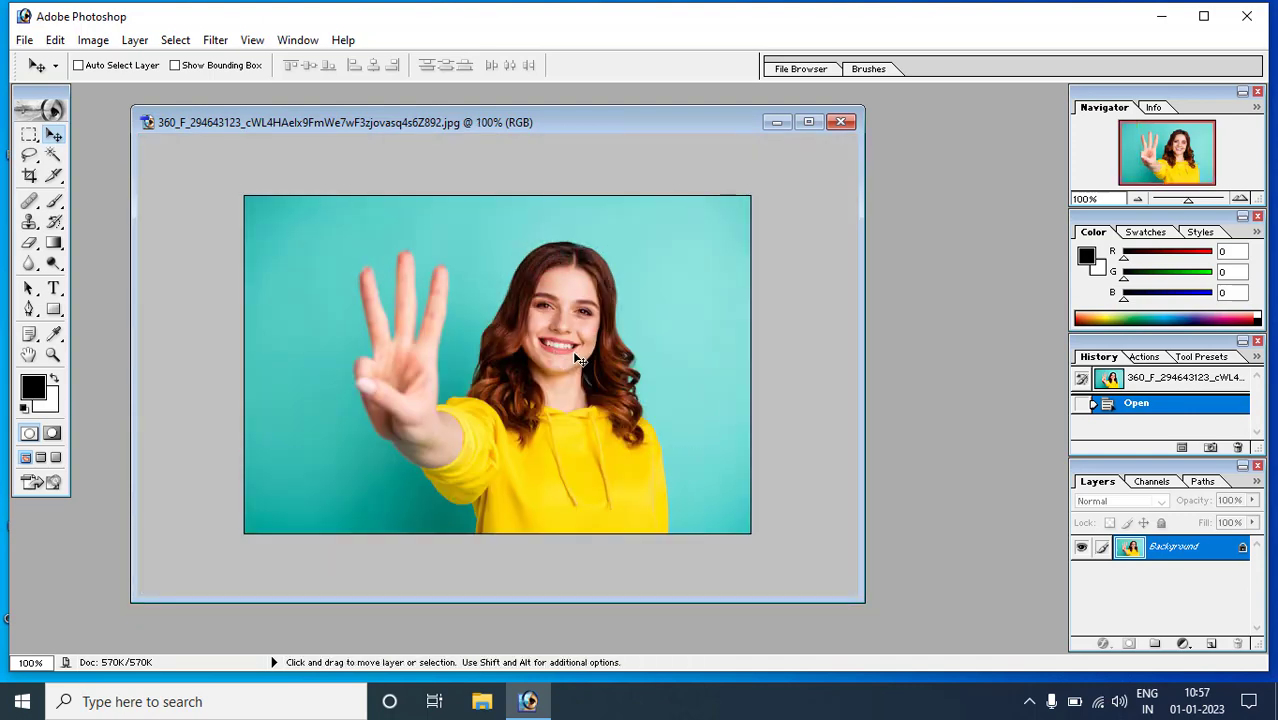
key(ctrl+m)
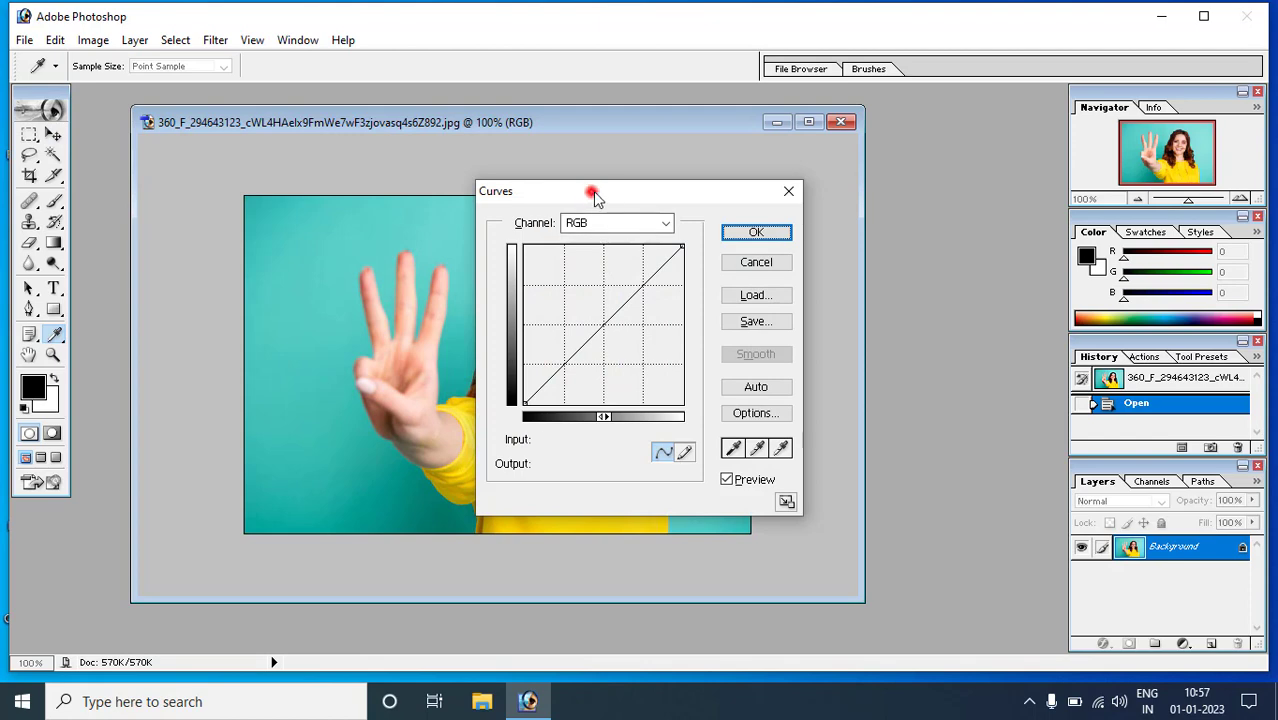
drag(593, 191, 848, 202)
drag(851, 330, 855, 323)
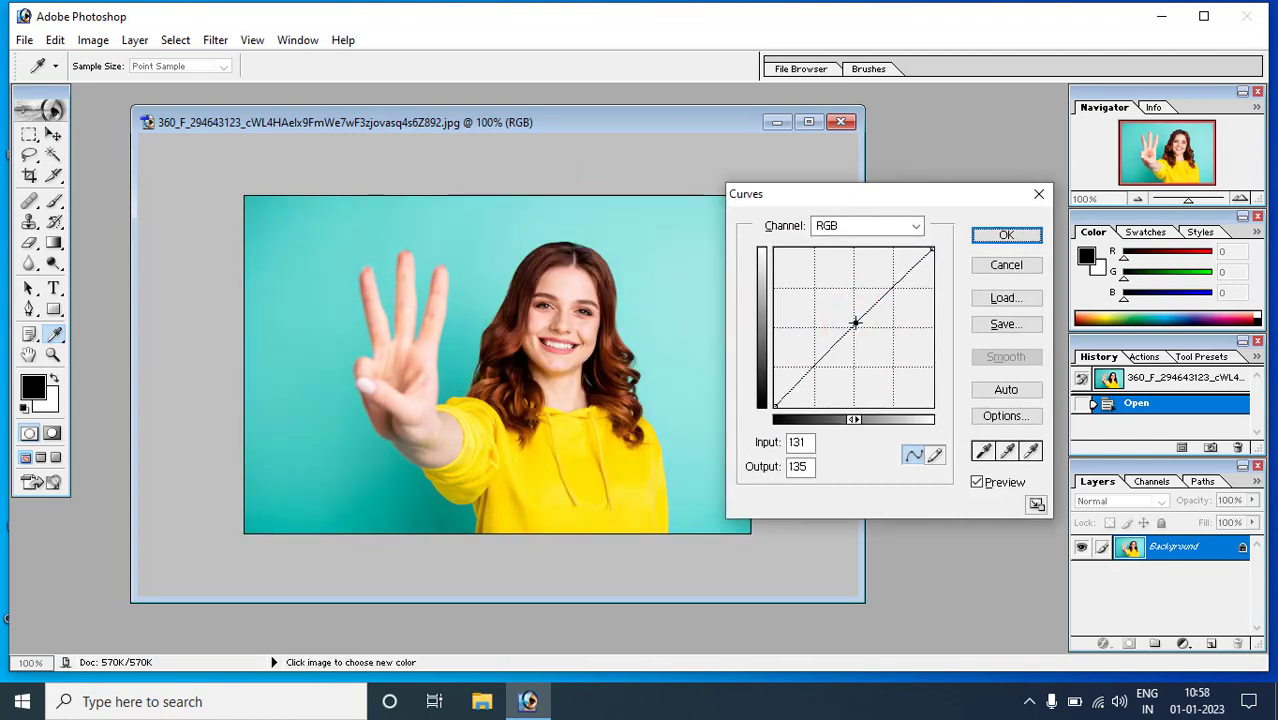
click(995, 272)
click(560, 299)
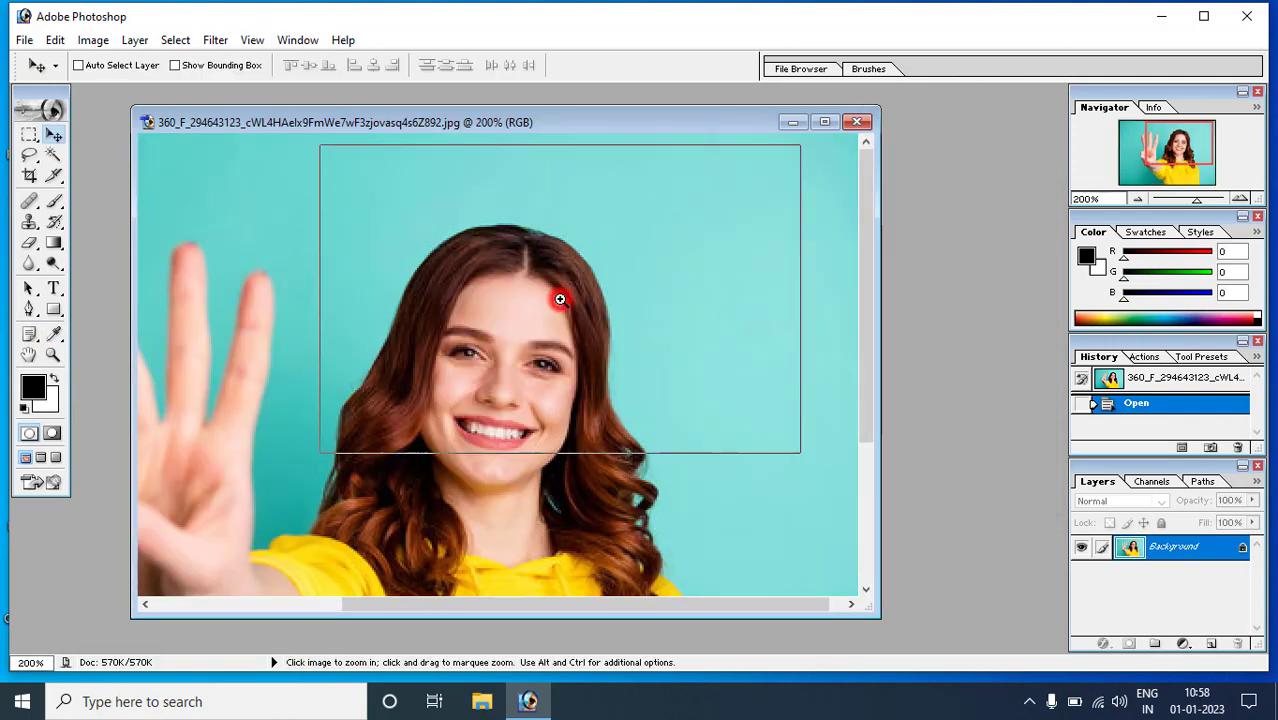
click(560, 299)
drag(405, 430, 582, 229)
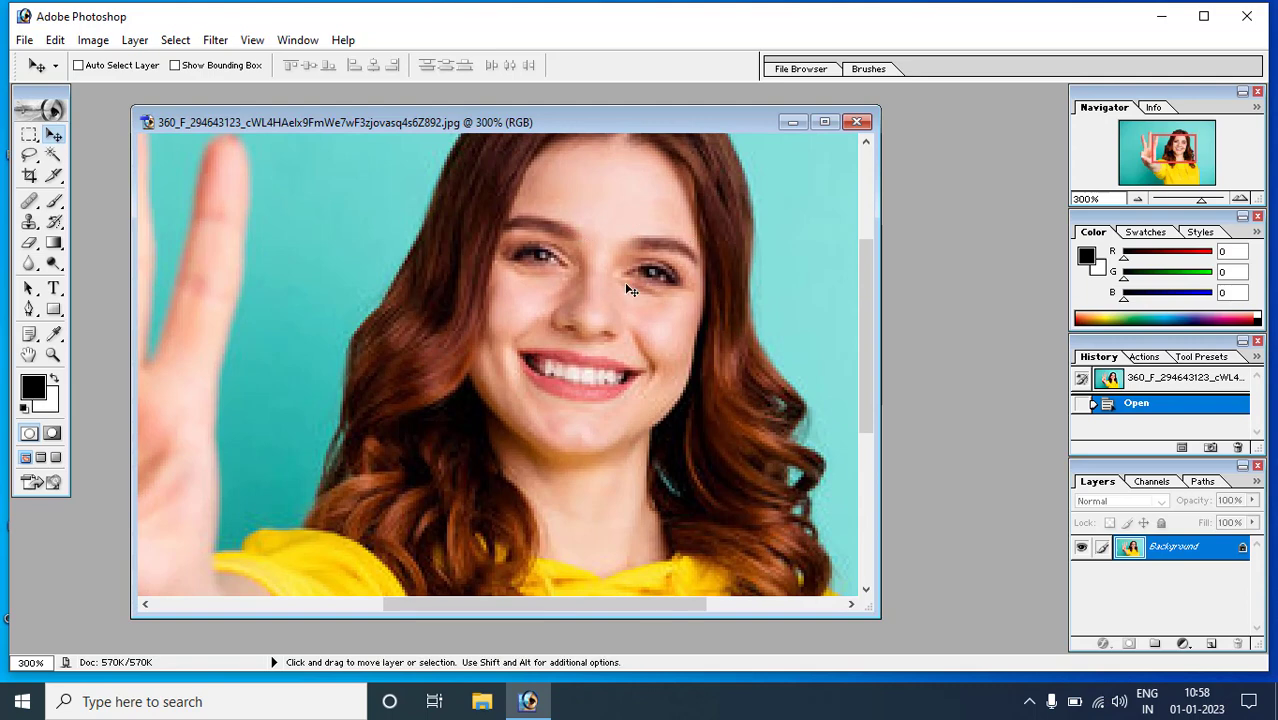
alt+click(572, 288)
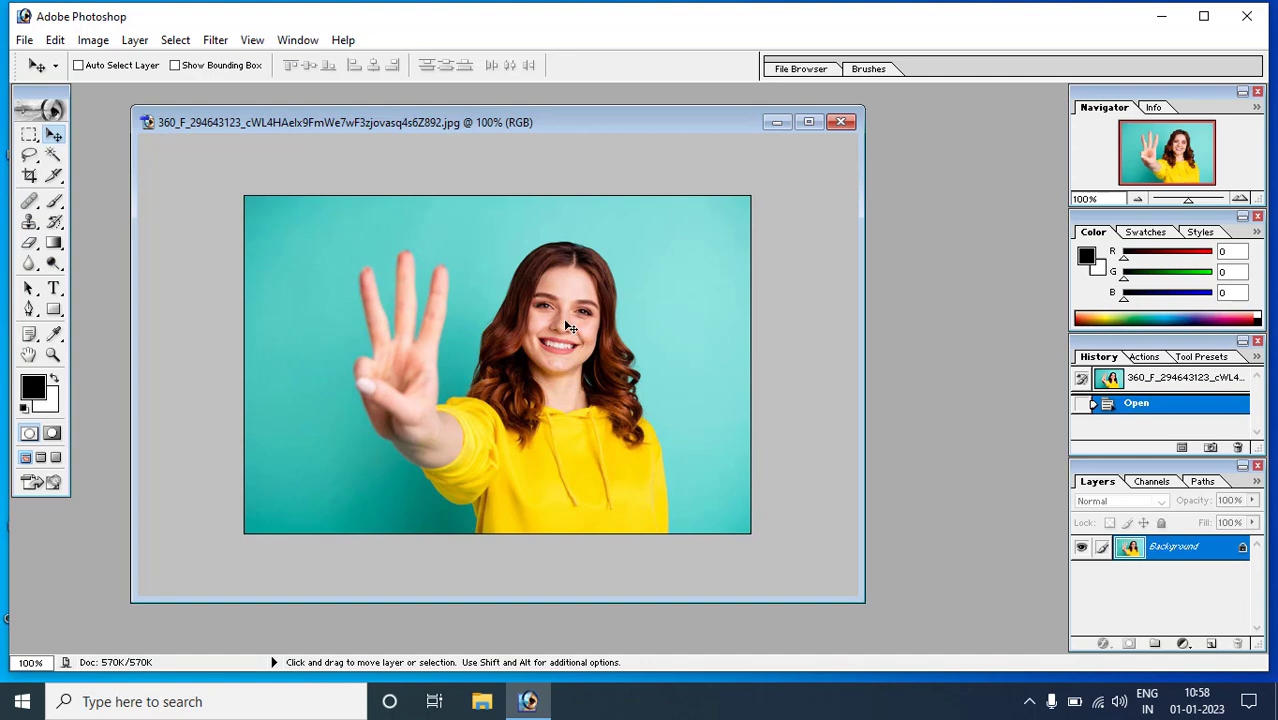
click(215, 41)
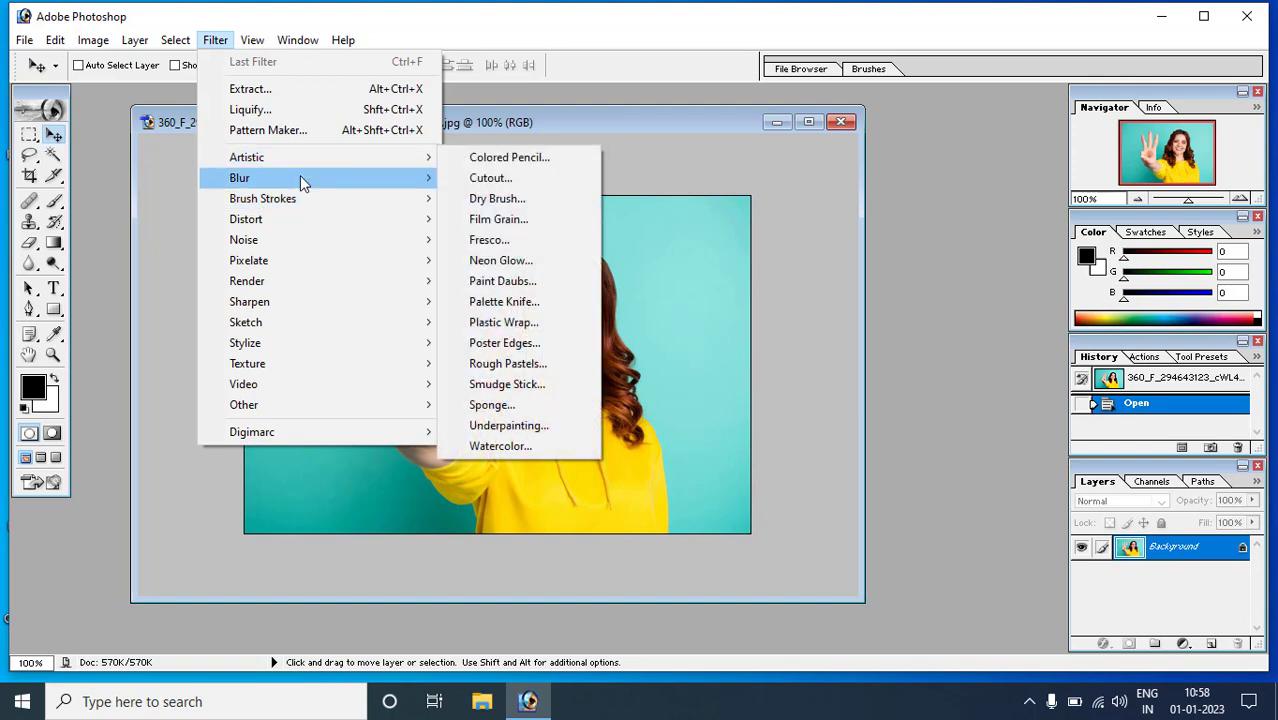
mouse_move(243, 240)
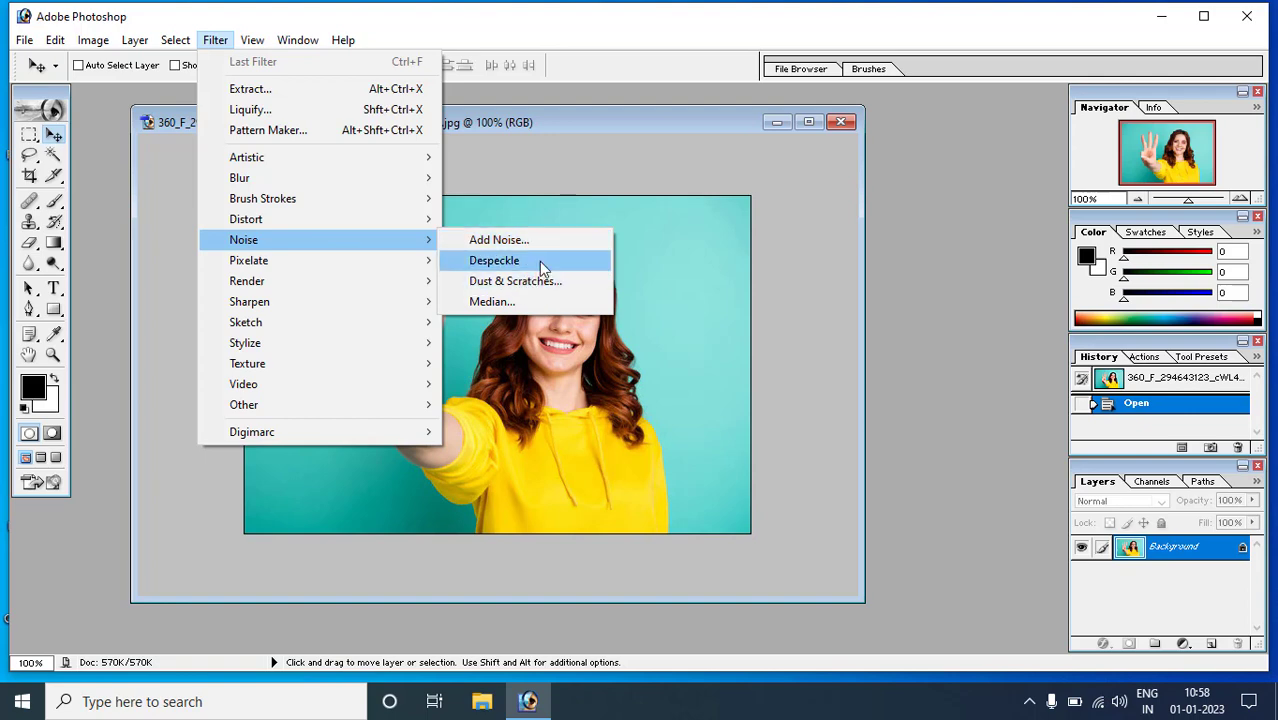
click(681, 290)
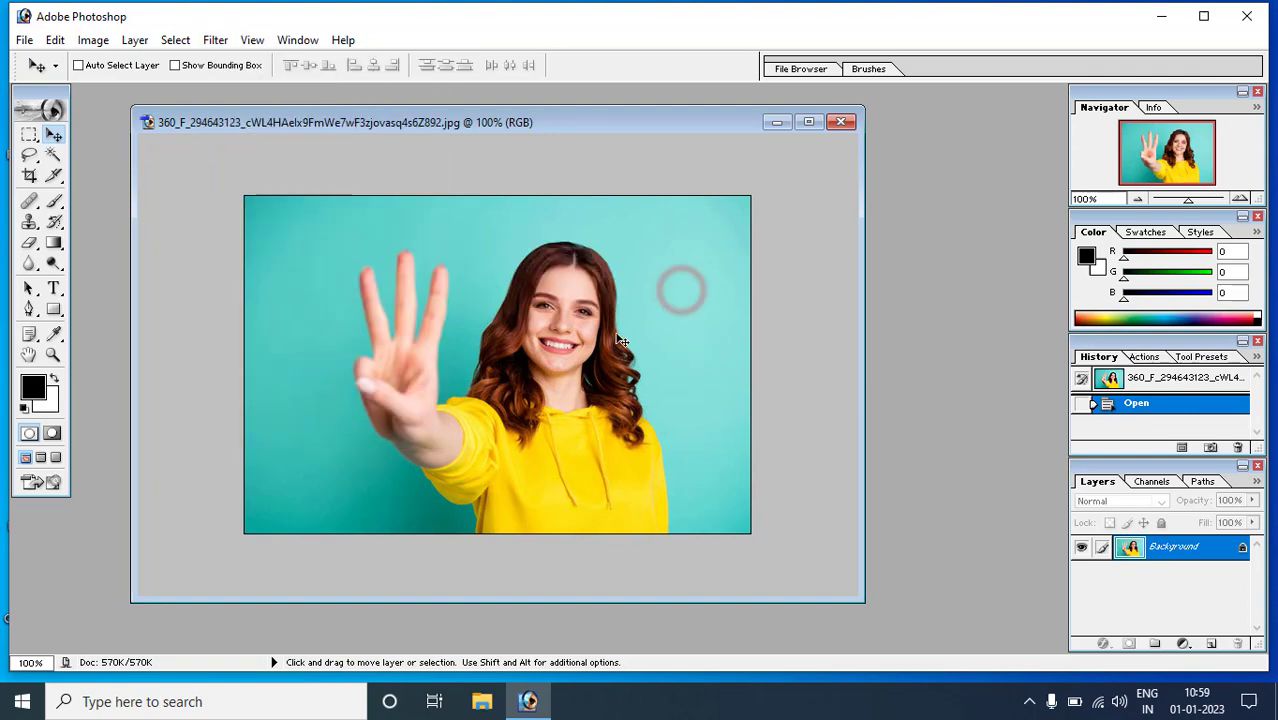
click(565, 338)
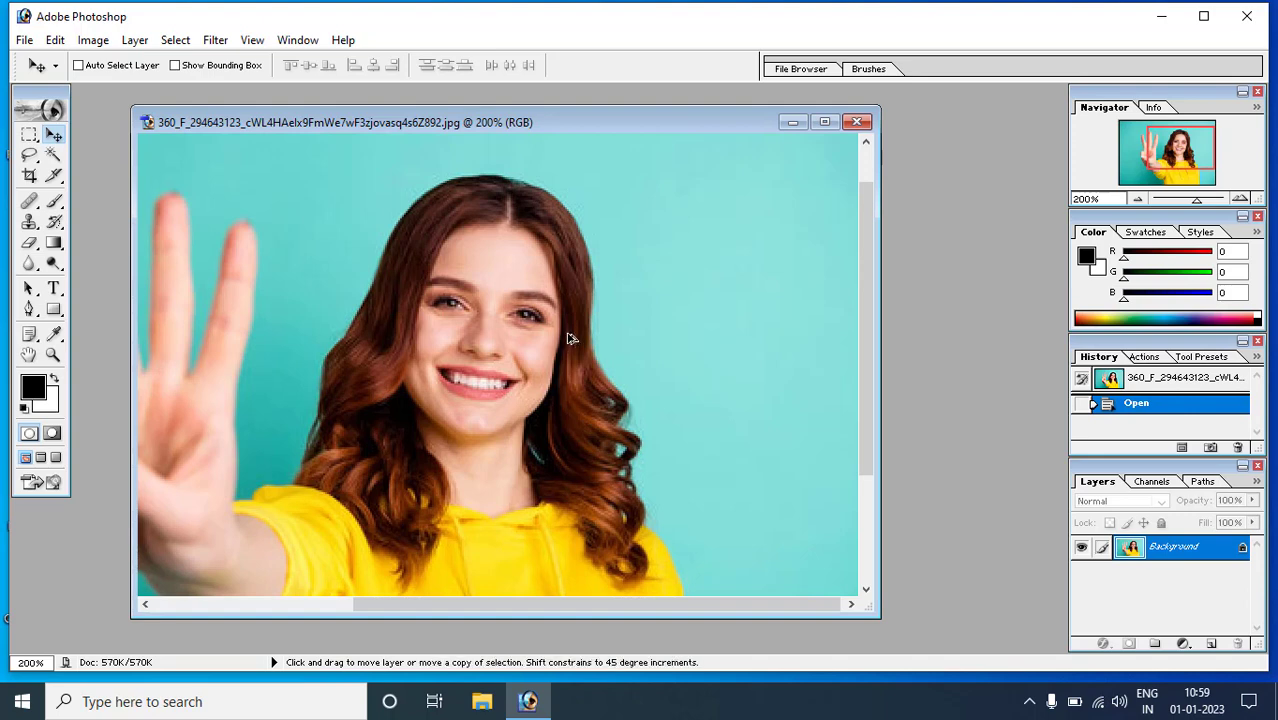
ctrl+alt+click(563, 330)
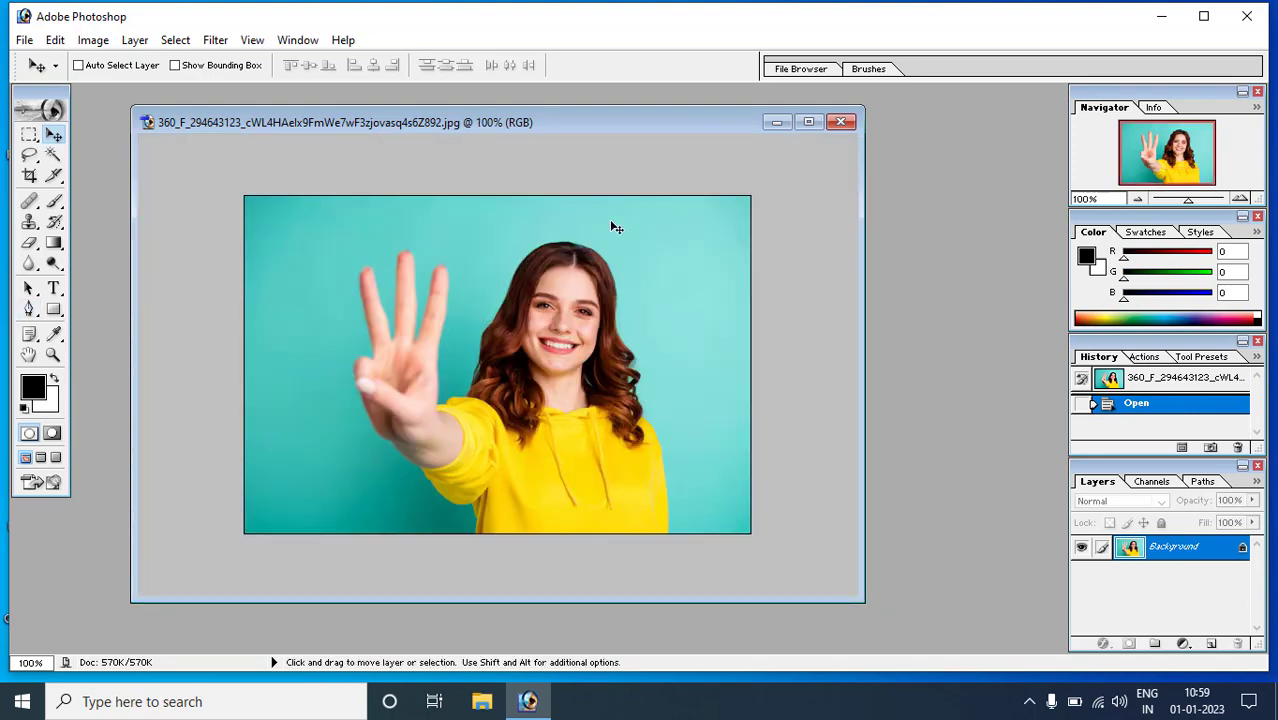
Minimise Photoshop, browse This PC to Software (F:) > softwere > PS filter, and select JPEG Cleanup.
click(1160, 16)
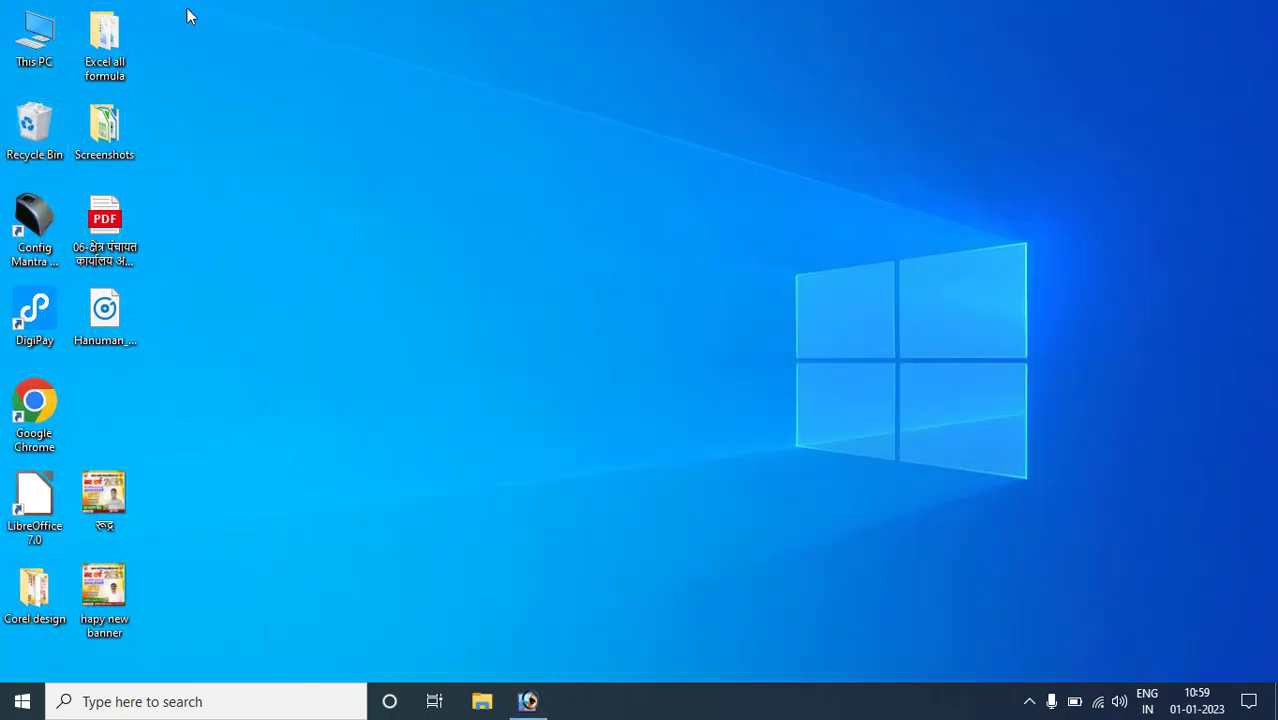
click(38, 42)
double_click(38, 42)
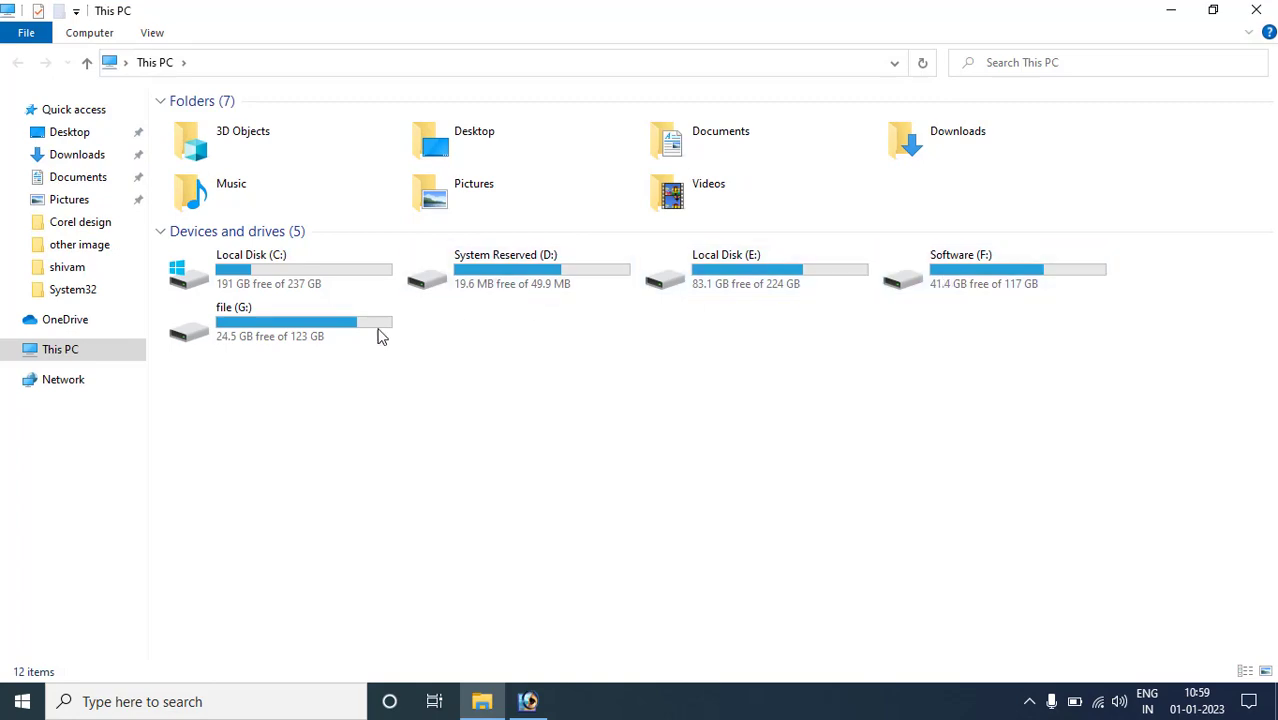
double_click(1040, 253)
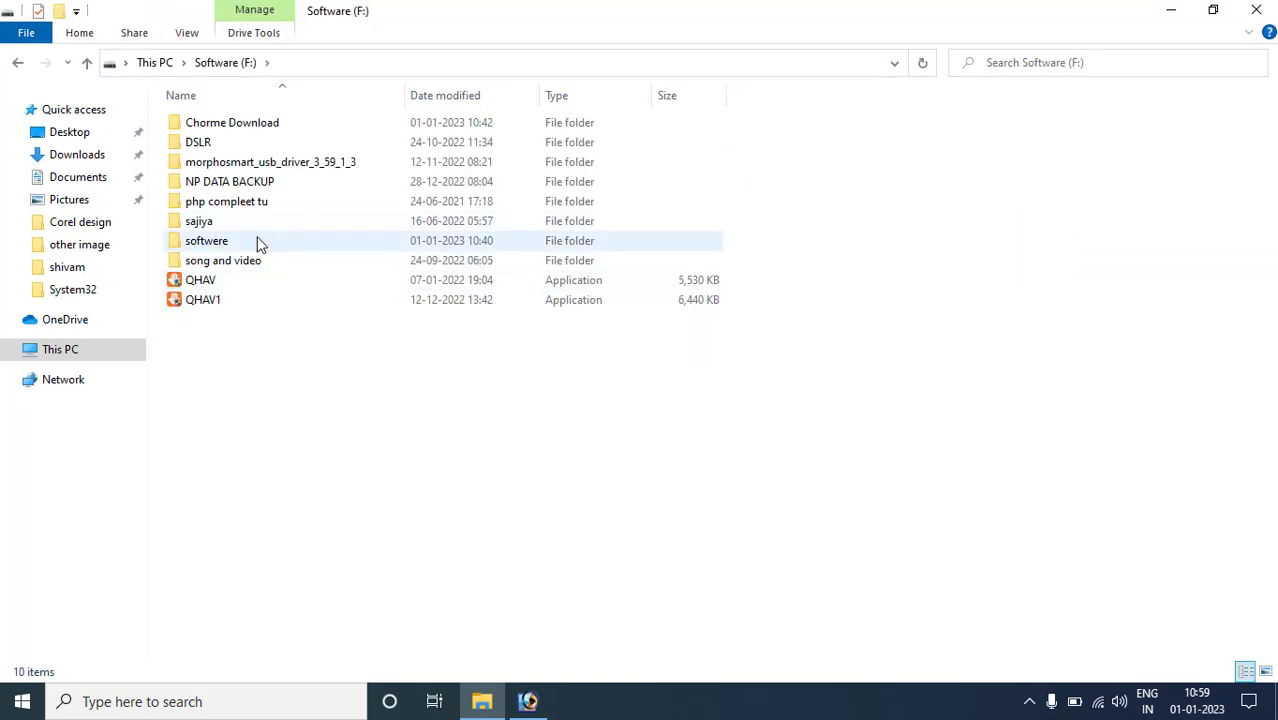
double_click(257, 240)
scroll(864, 266, down, 2)
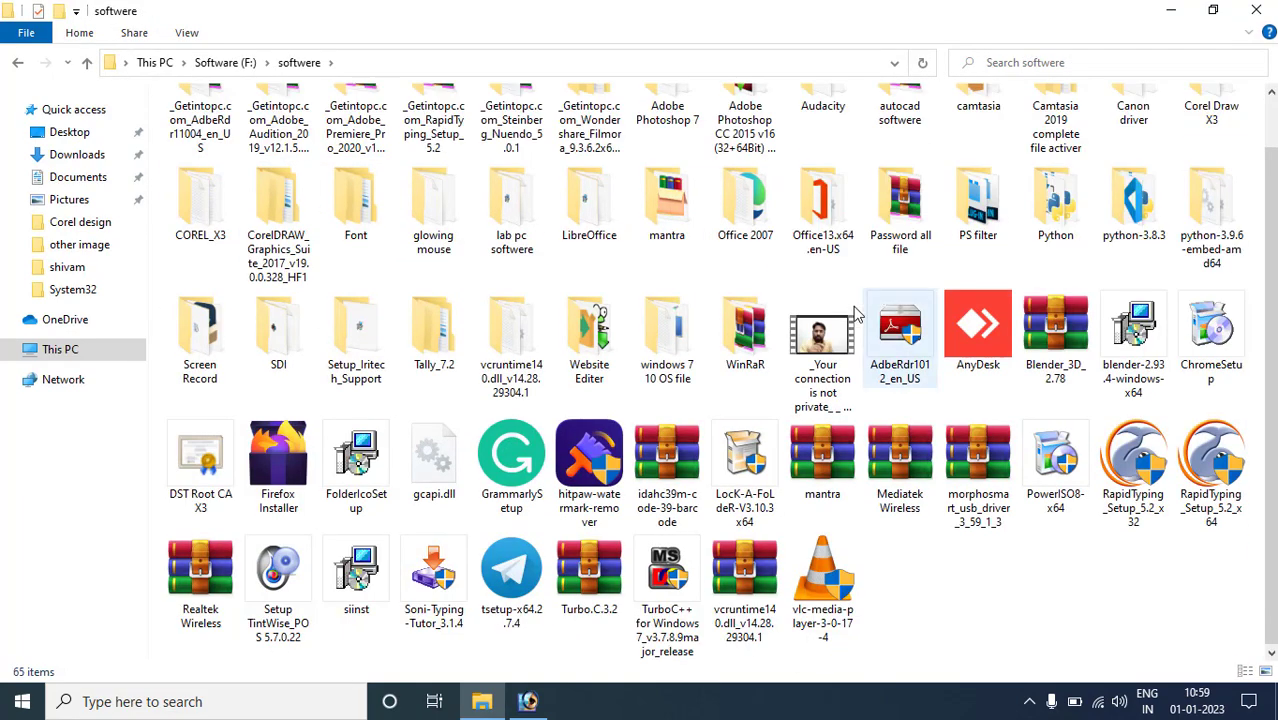
scroll(780, 320, up, 2)
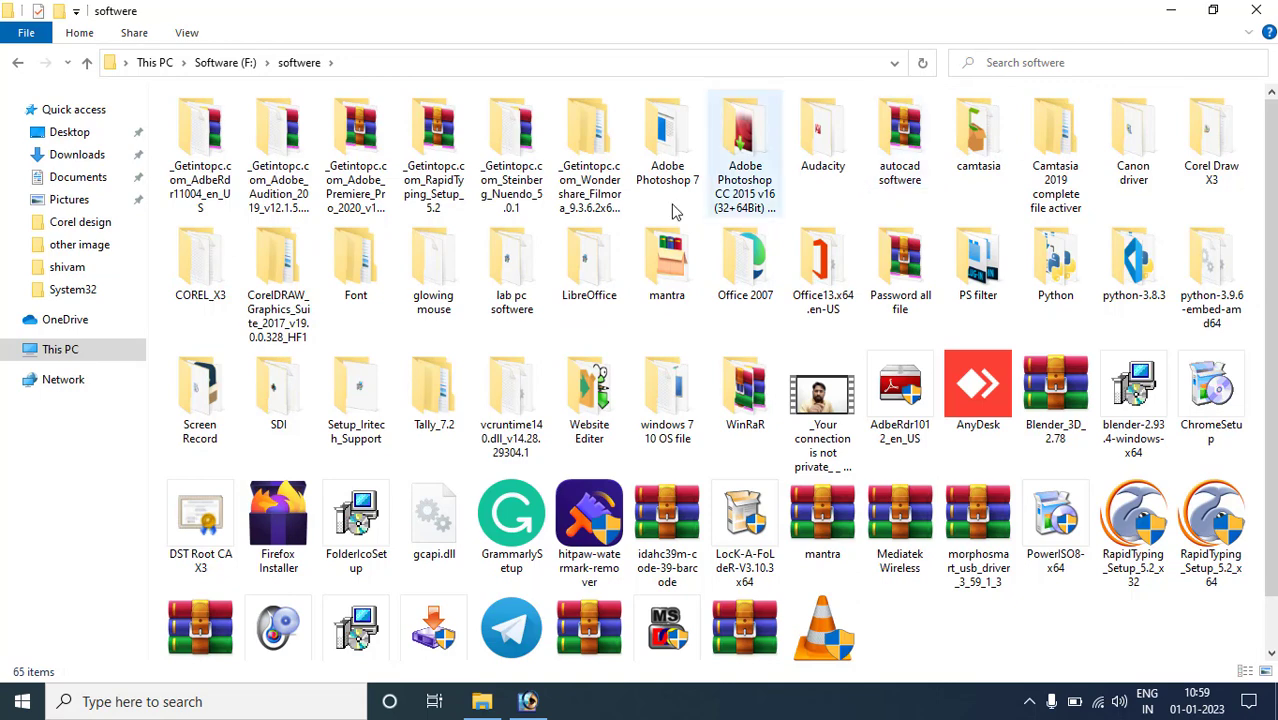
double_click(983, 262)
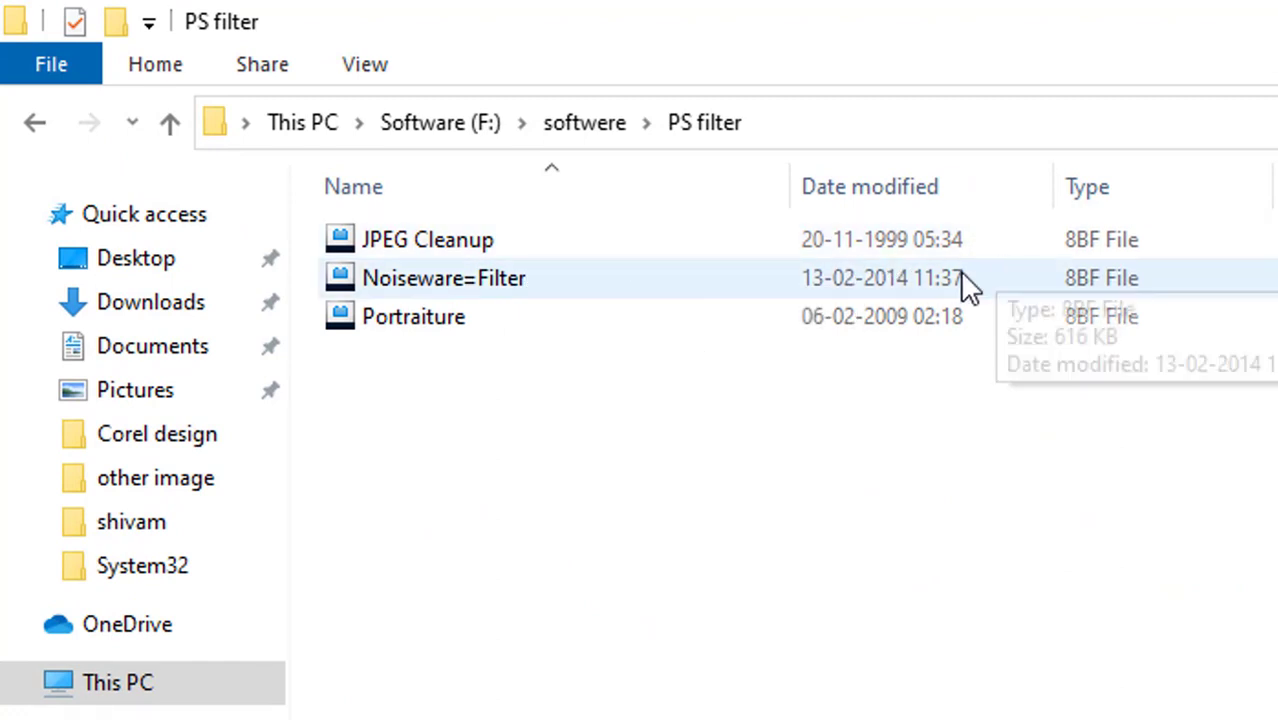
click(549, 240)
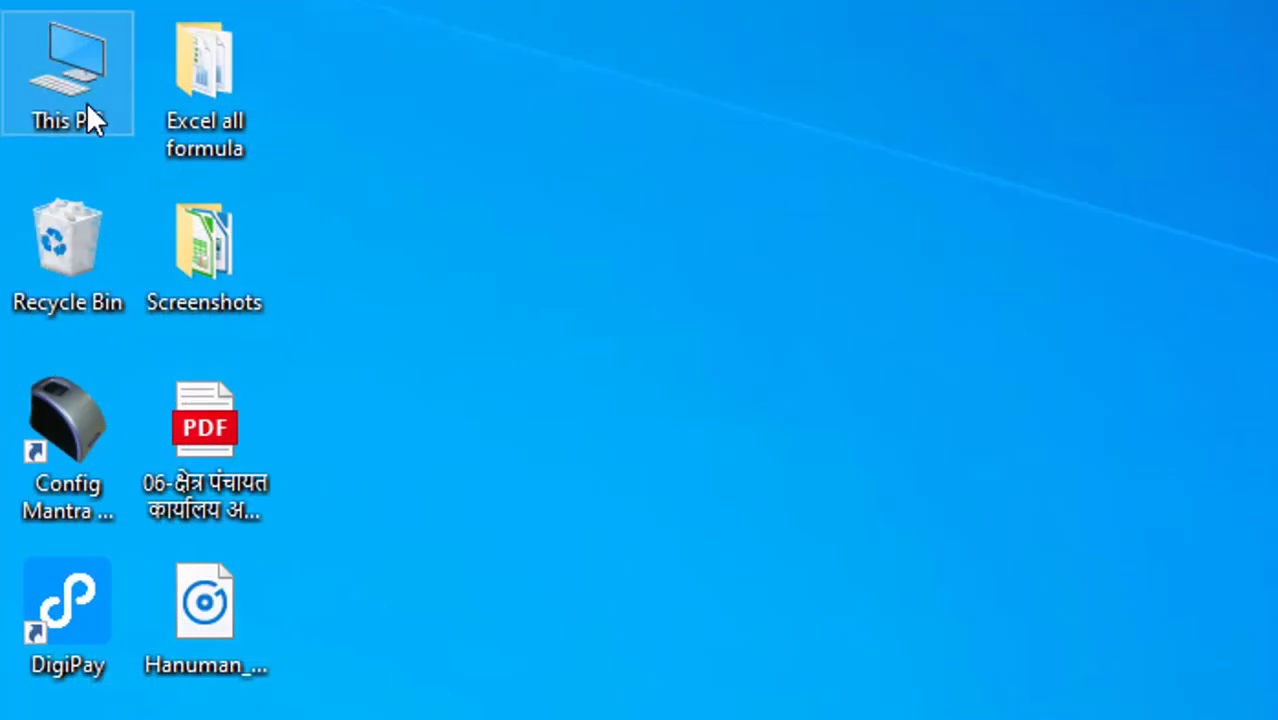
Browse to C:\Program Files (x86)\Adobe\Photoshop 7.0\Plug-Ins\Filters in This PC.
double_click(86, 102)
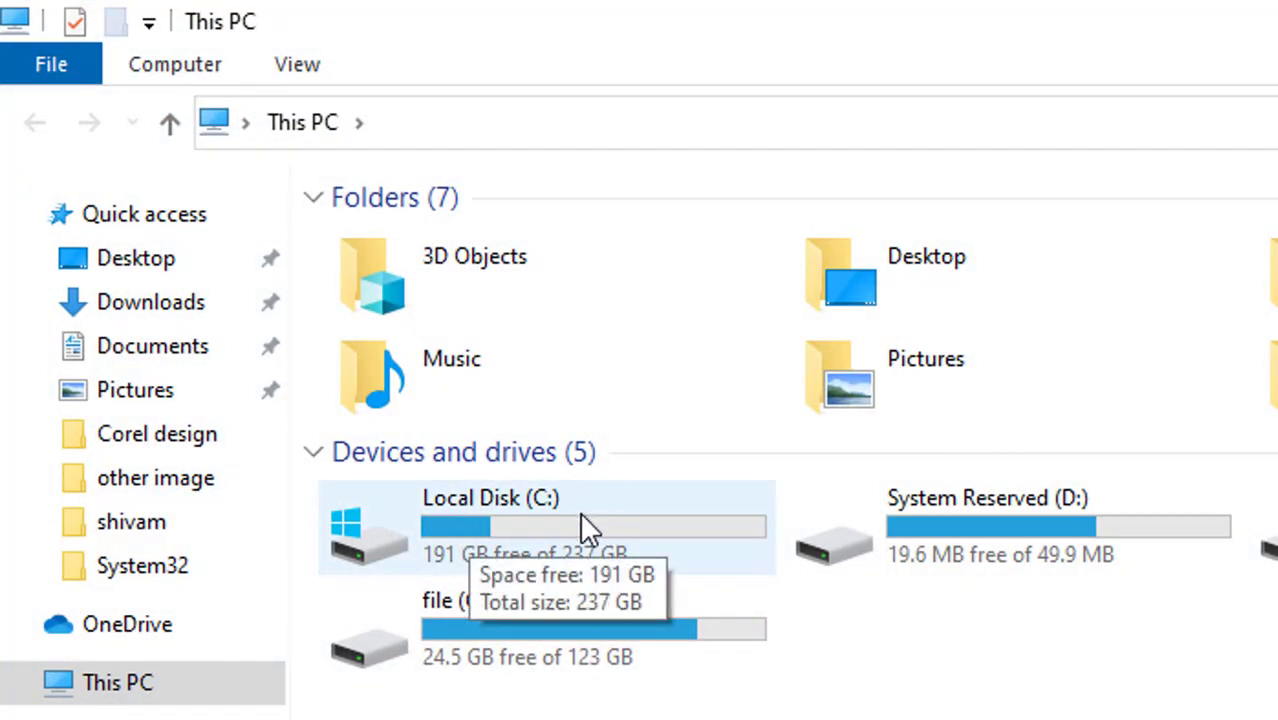
double_click(581, 516)
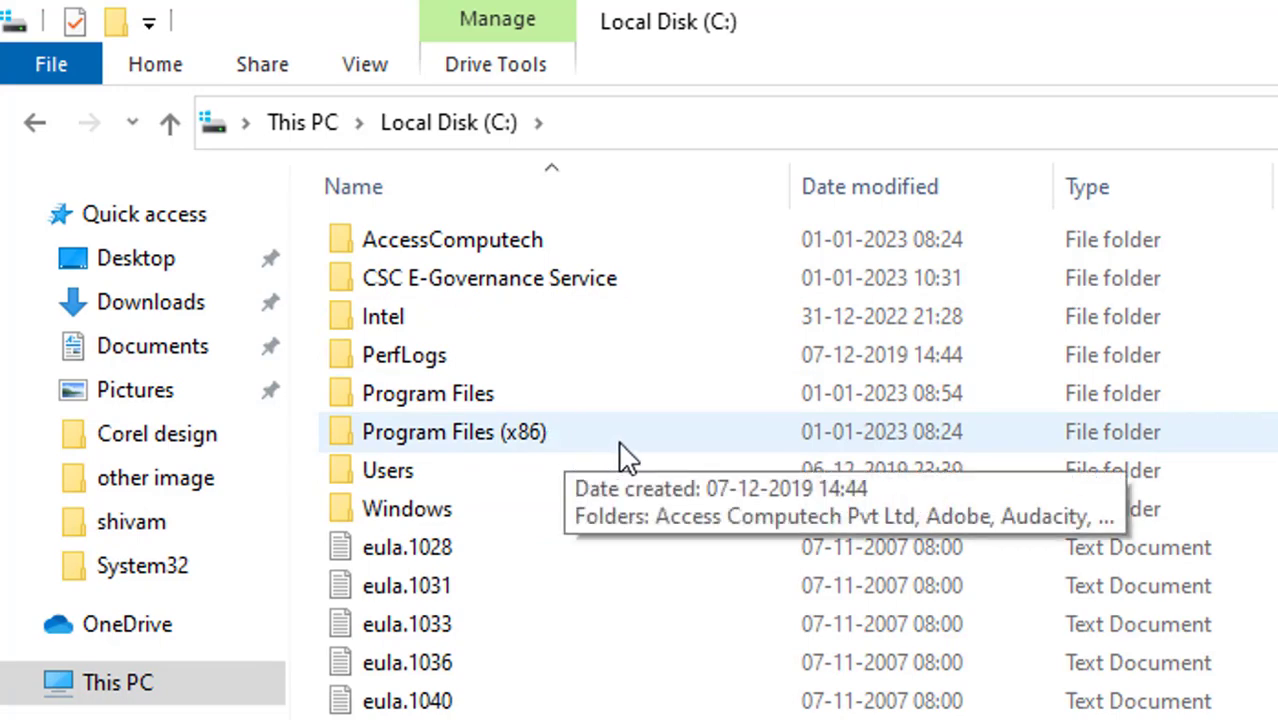
double_click(539, 431)
double_click(513, 280)
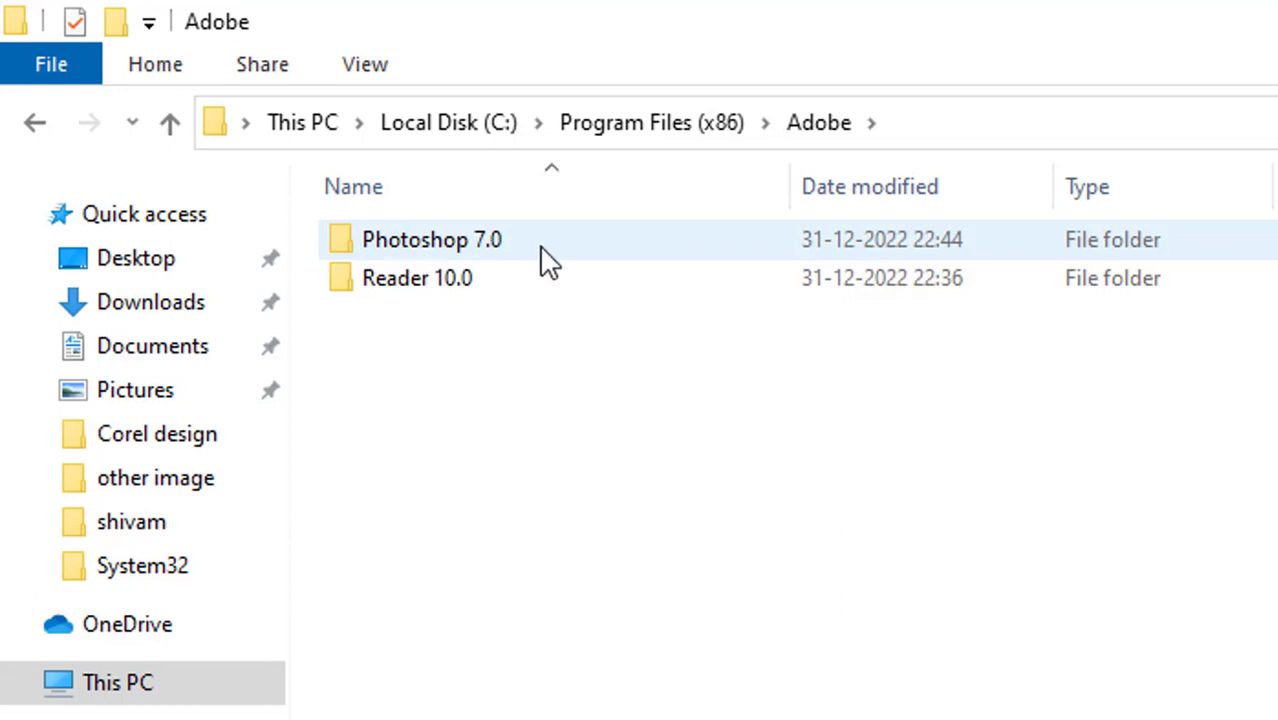
double_click(571, 245)
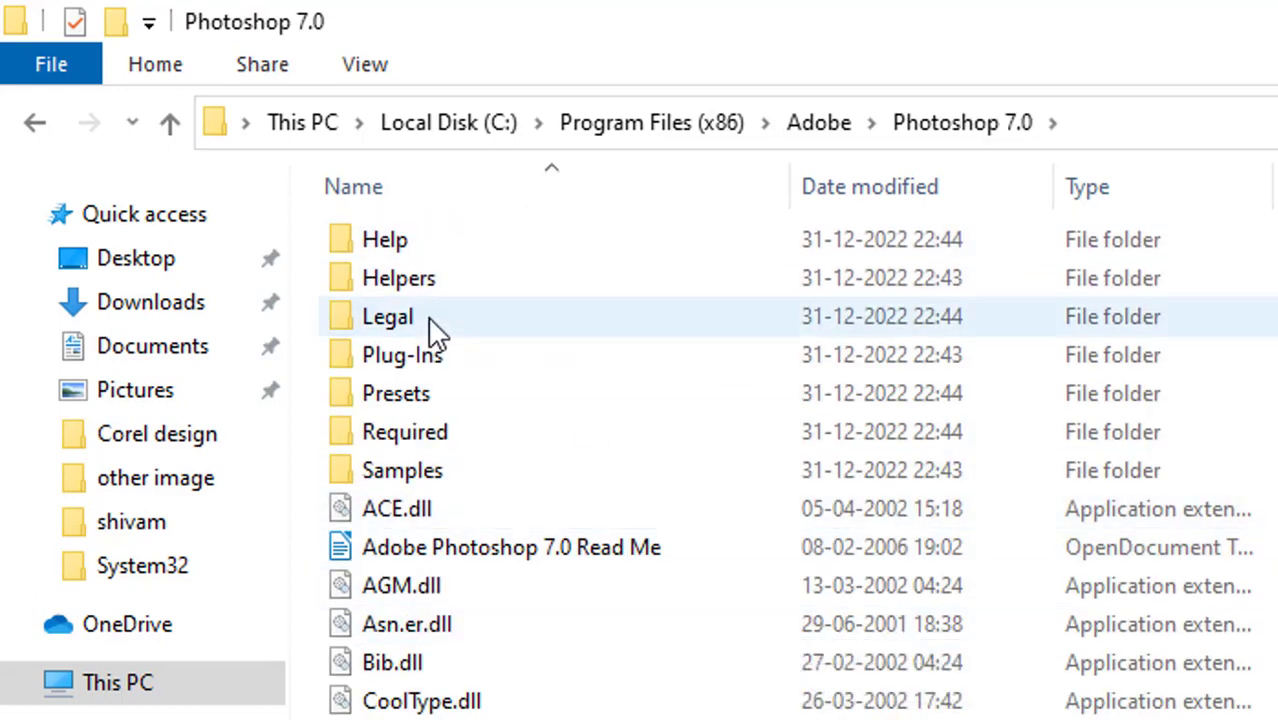
double_click(442, 355)
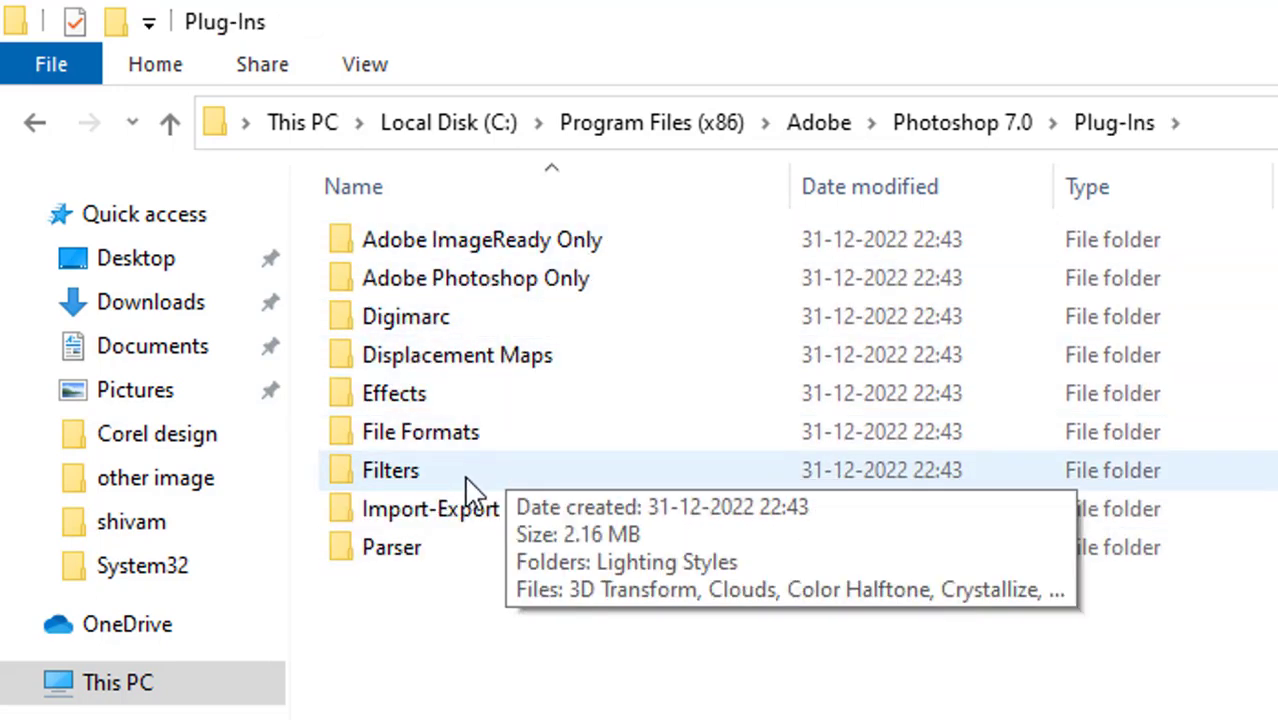
double_click(466, 472)
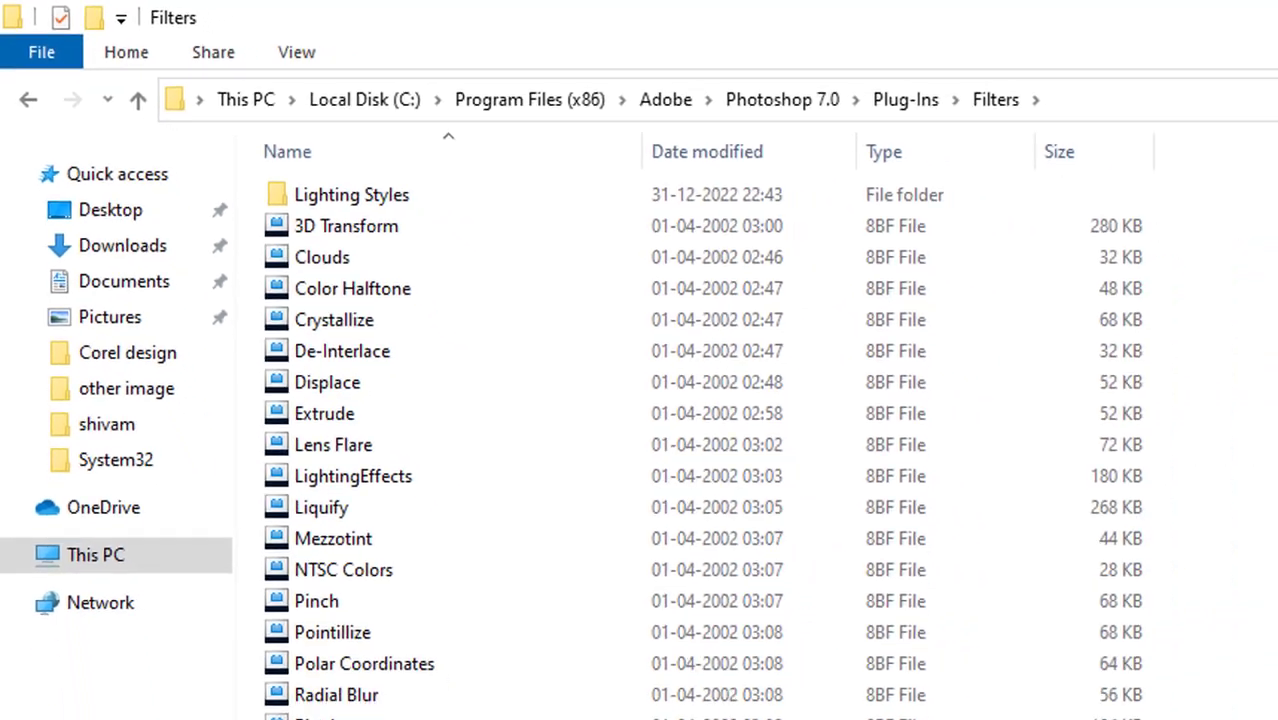
Paste the JPEG Cleanup plug-in there with administrator permission, then minimise to the desktop.
right_click(1160, 247)
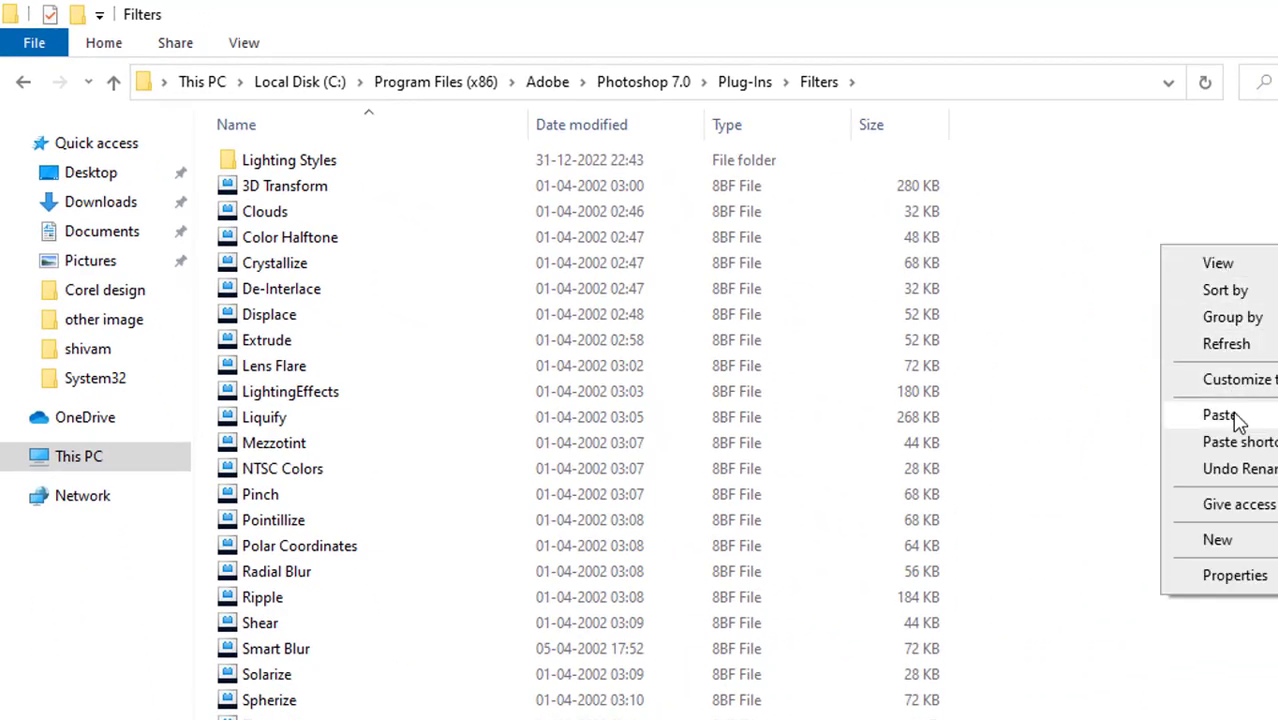
click(1227, 414)
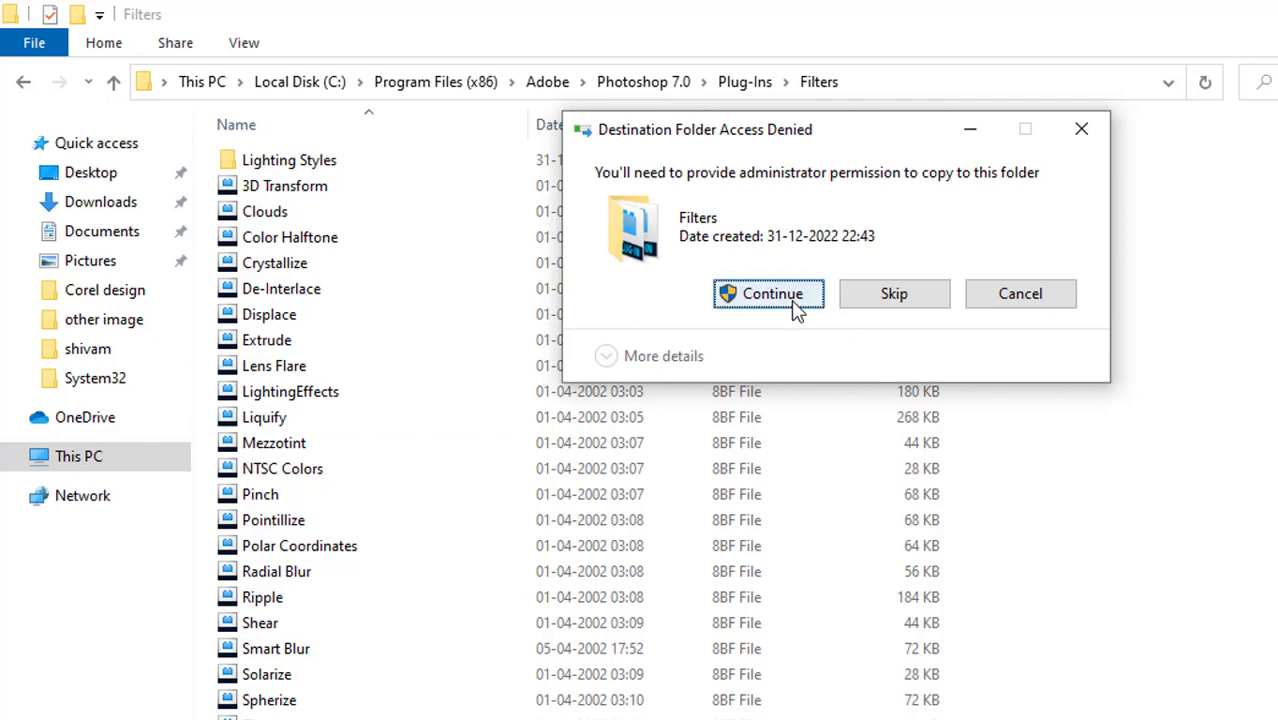
click(781, 303)
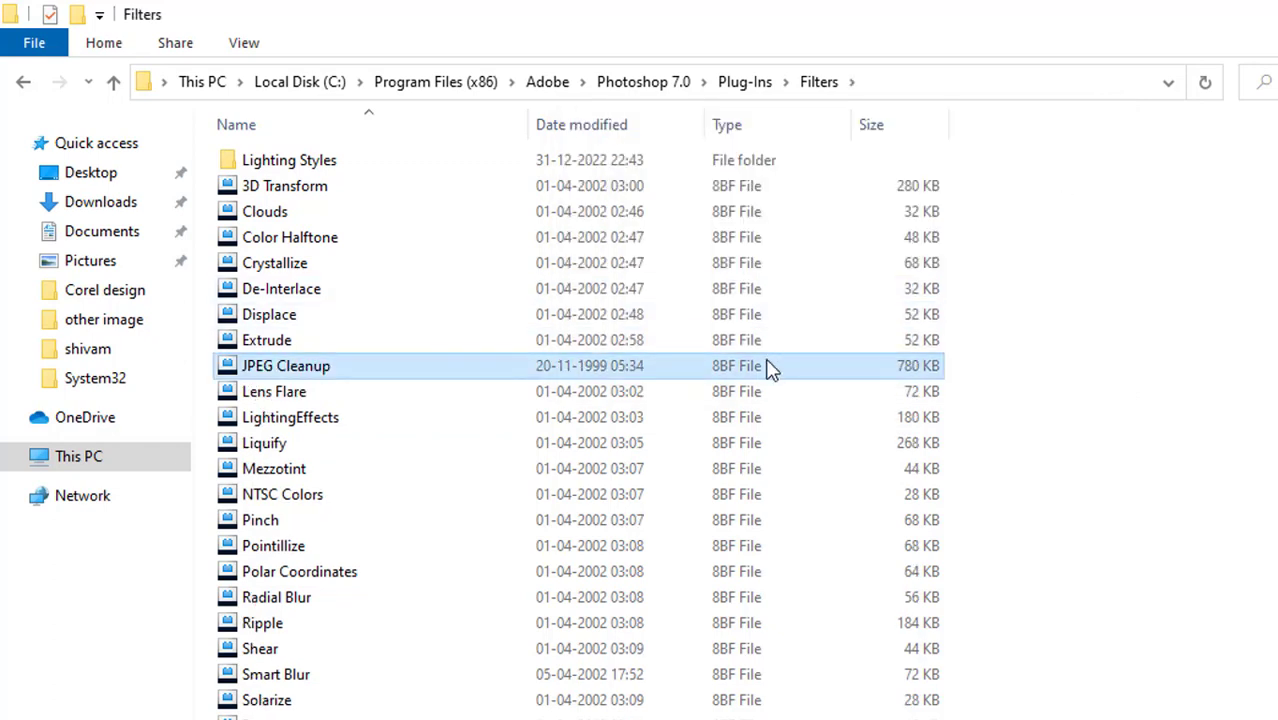
click(1229, 378)
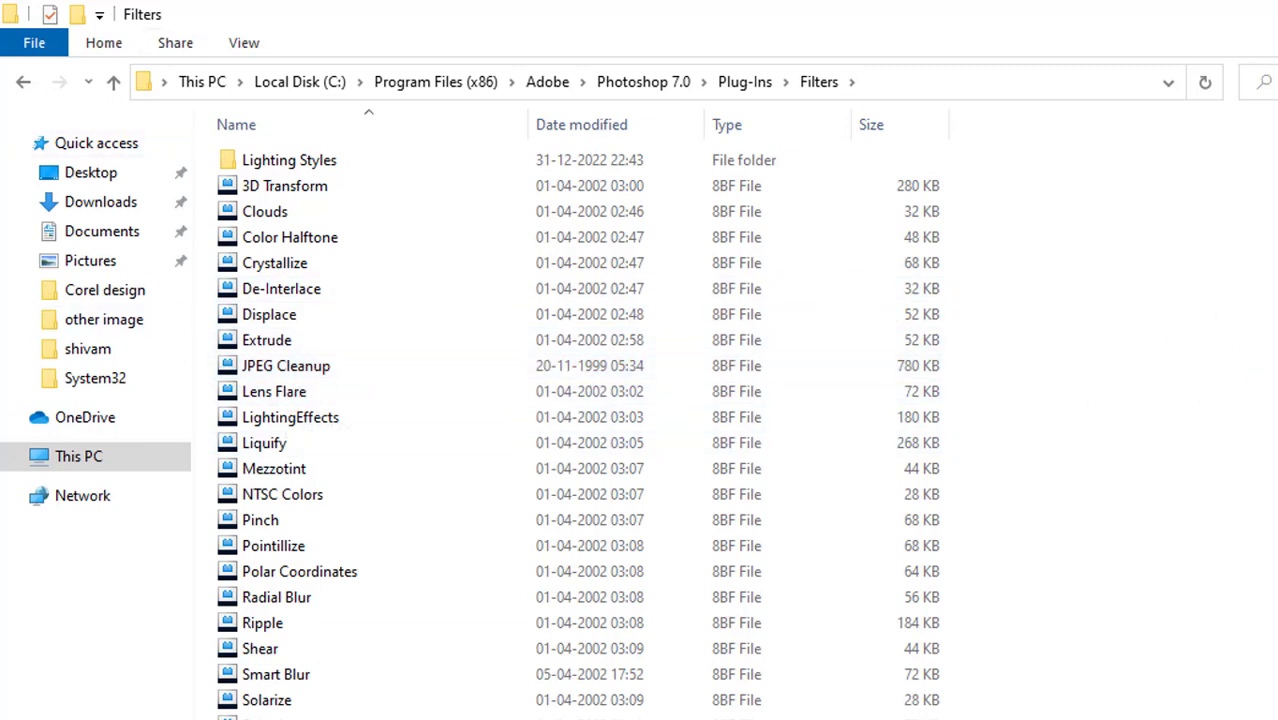
key(super+d)
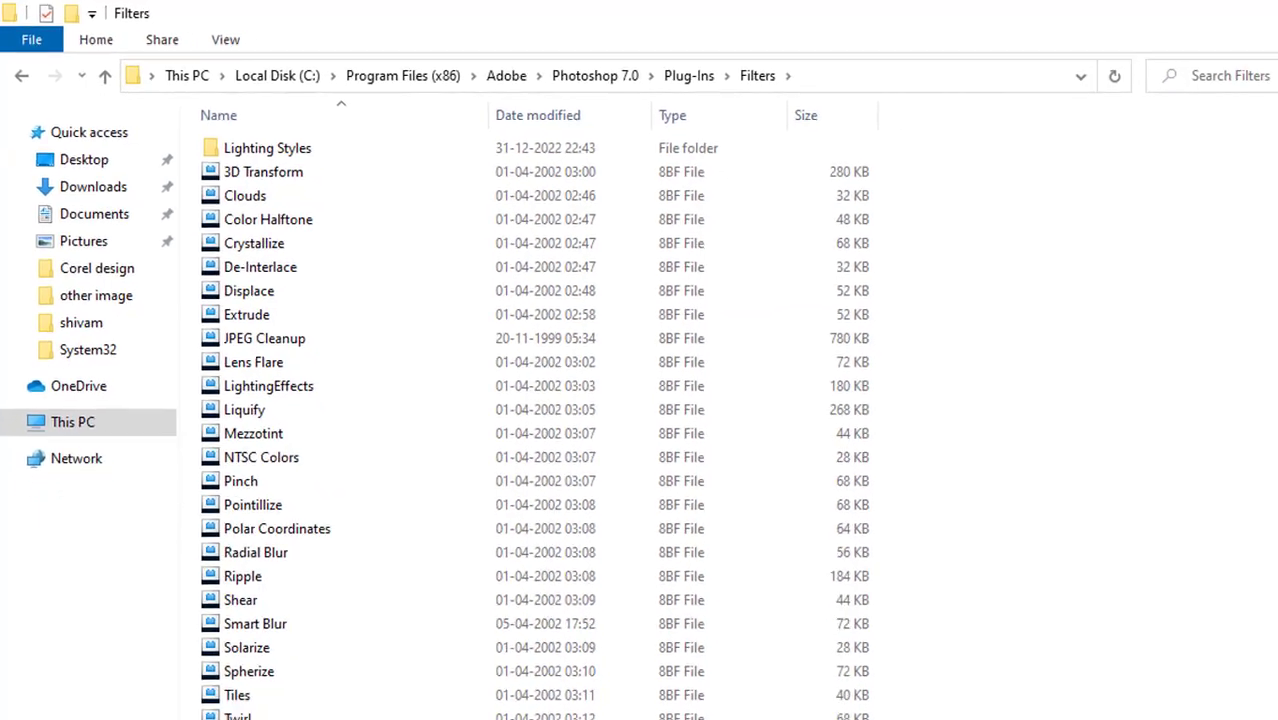
Check the Filter menu, then close Photoshop 7.0 and relaunch it from the Start menu.
click(529, 704)
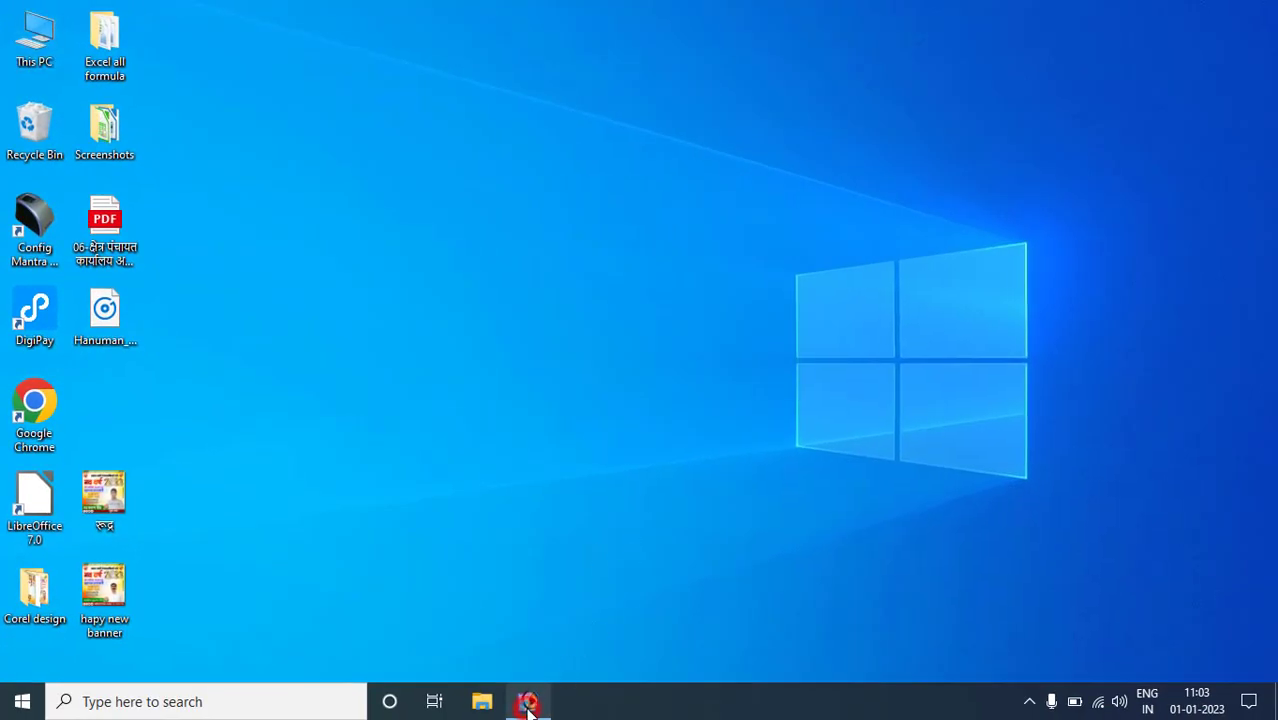
click(215, 40)
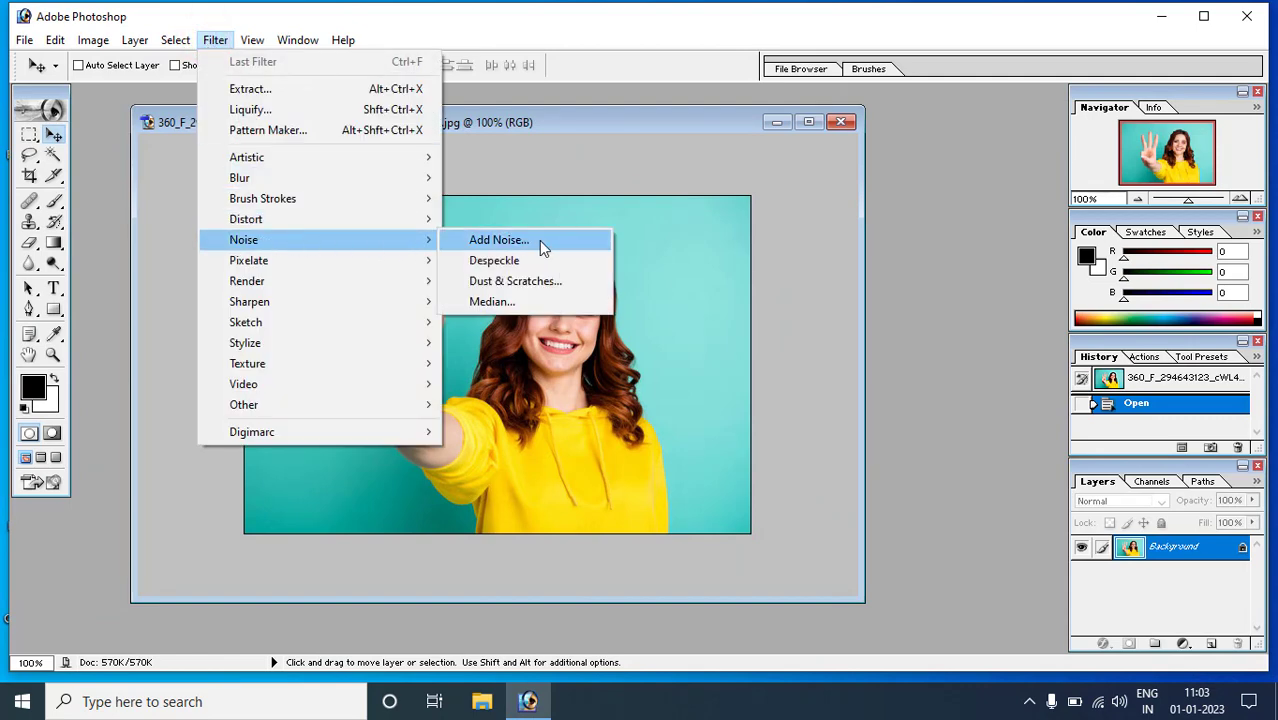
click(1247, 16)
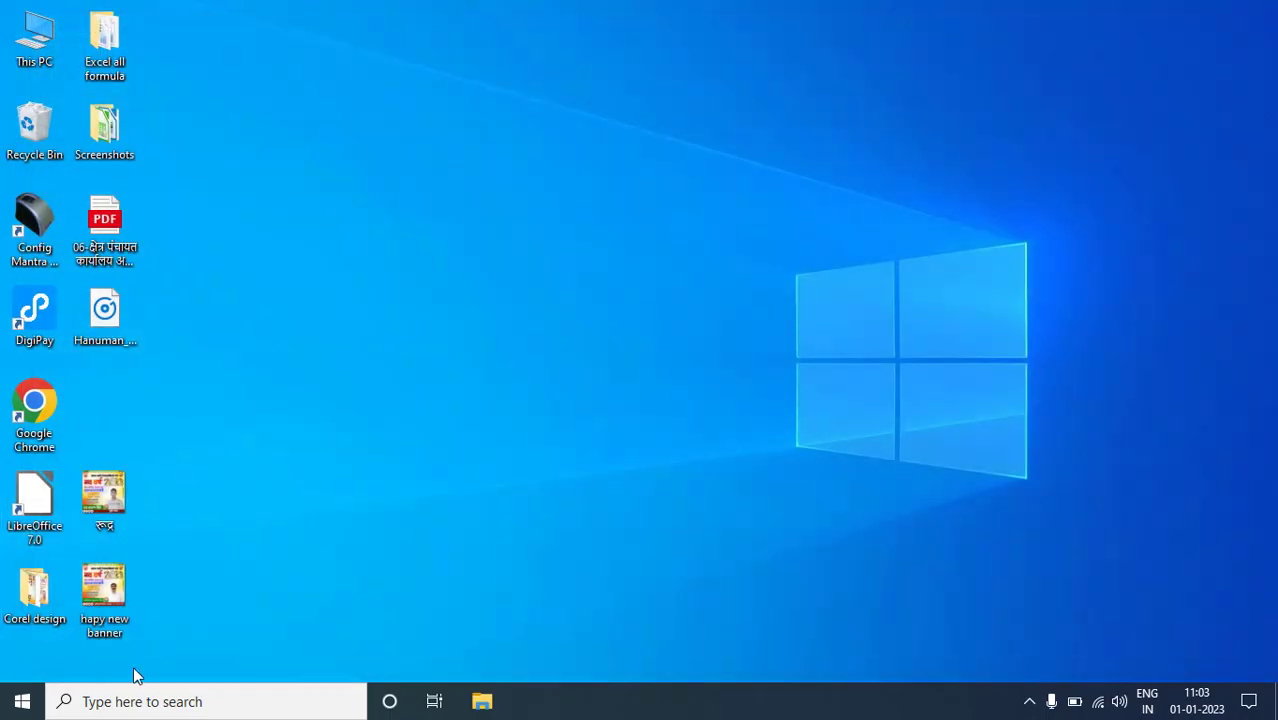
click(22, 701)
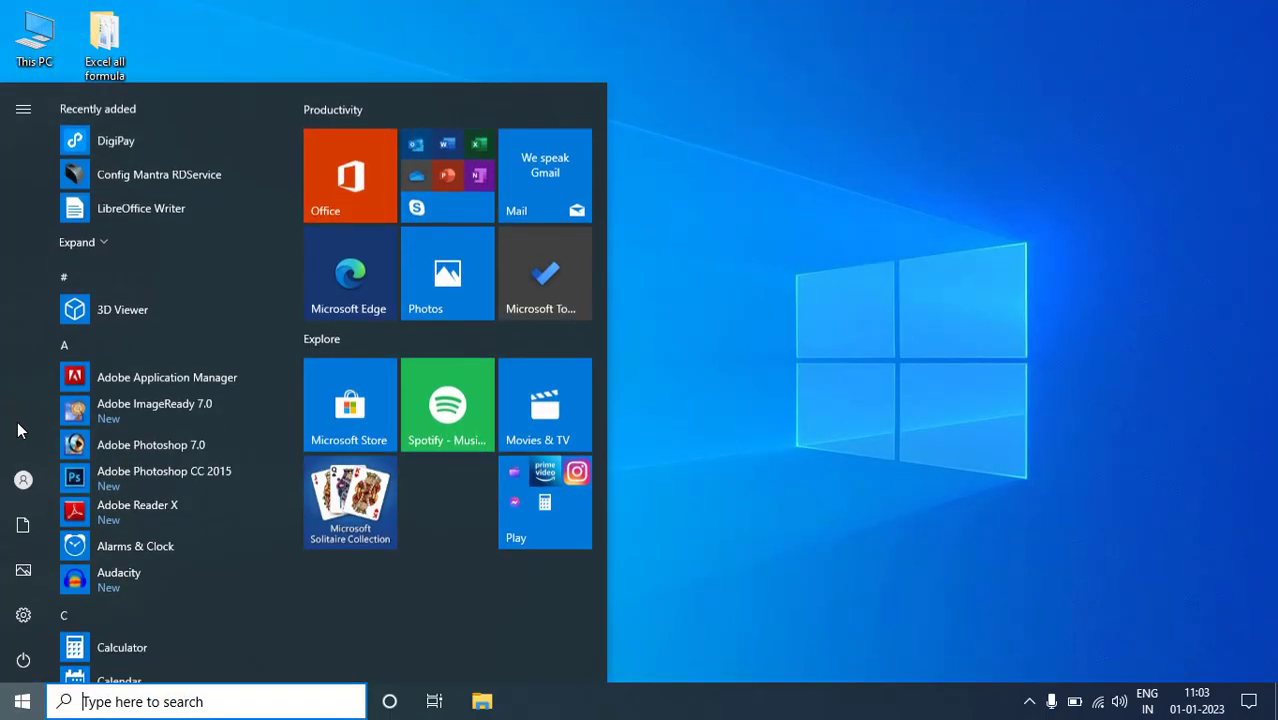
click(145, 445)
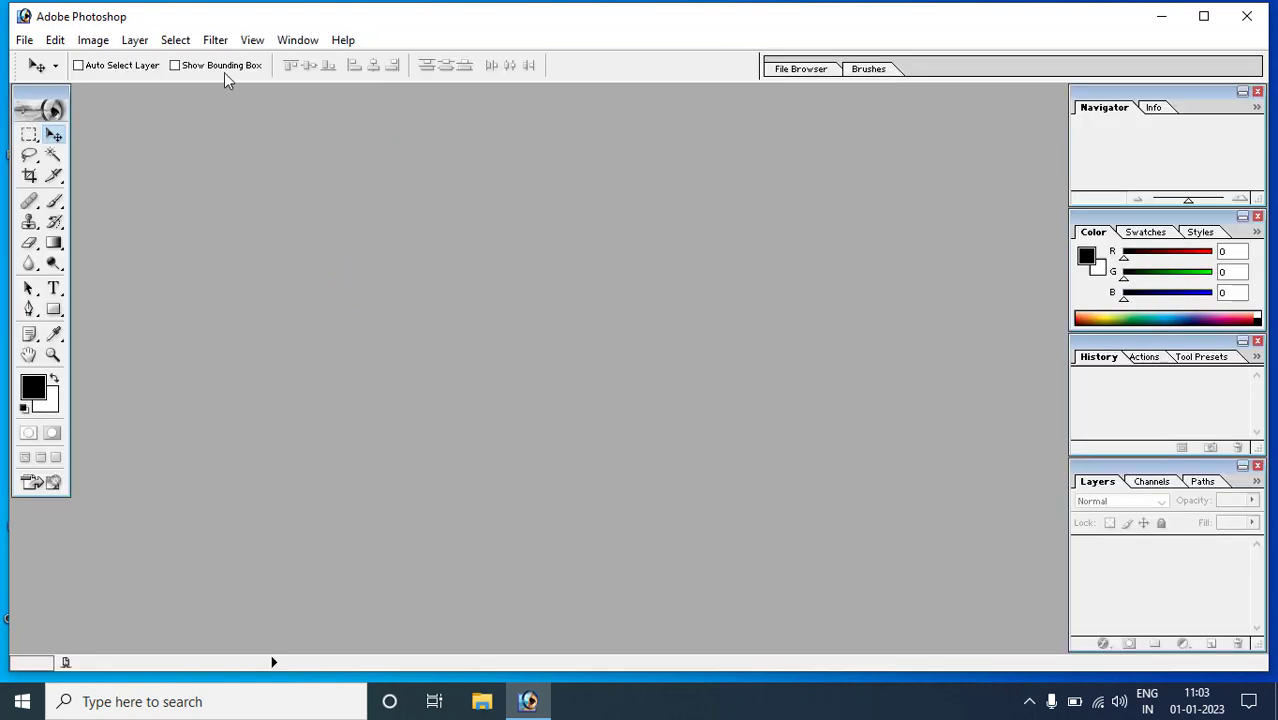
Open the teal-background portrait photo.
double_click(285, 382)
click(625, 303)
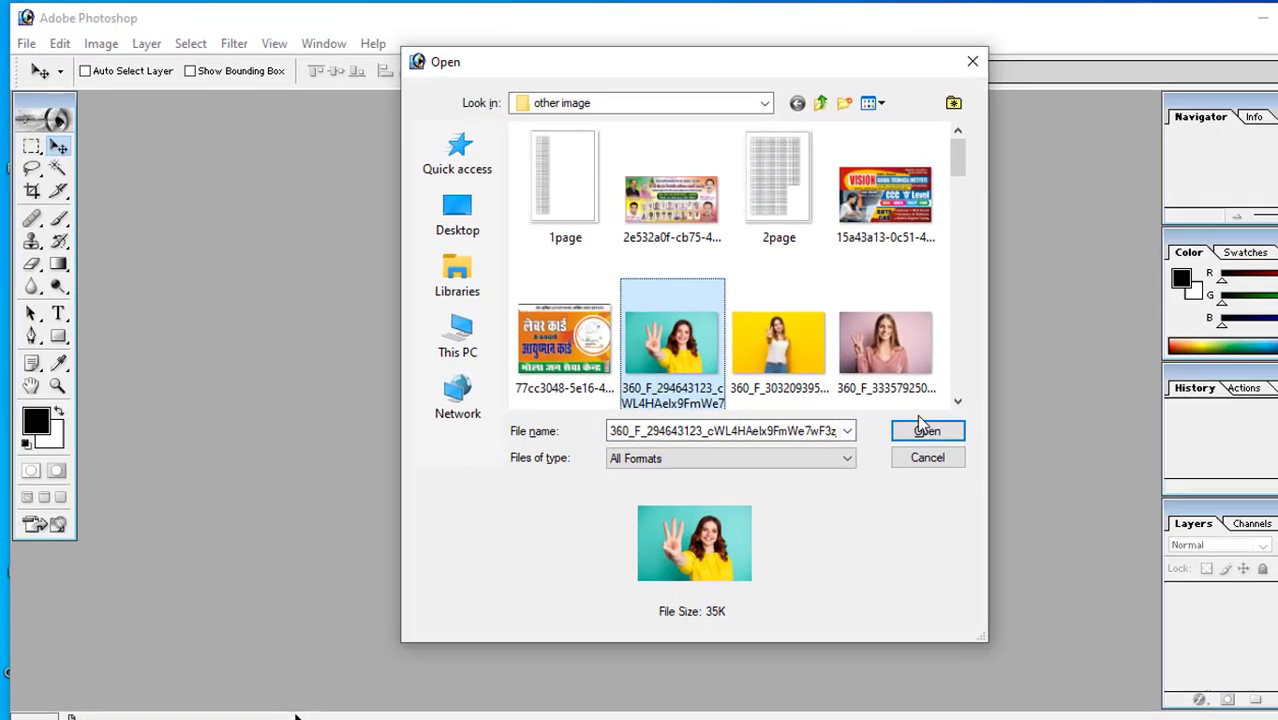
click(922, 429)
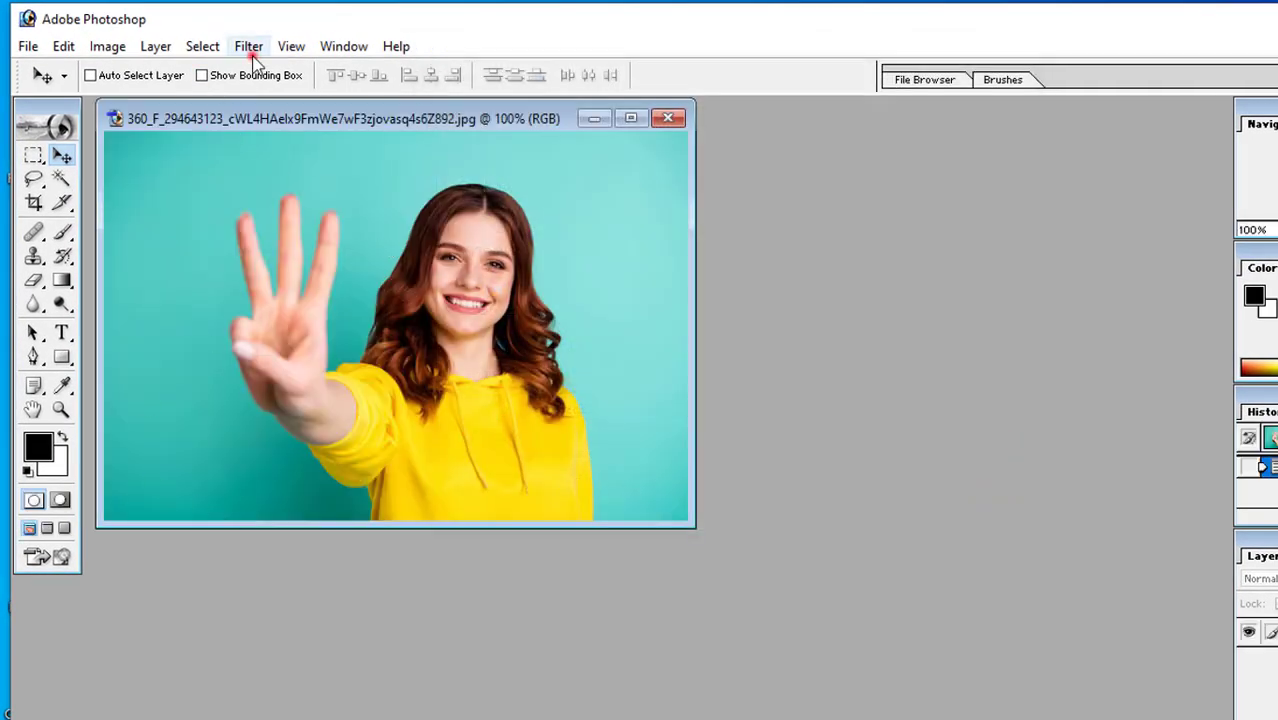
Apply Noise > JPEG Clean Up at Smoothness 50 and zoom on the face to inspect it.
click(249, 47)
mouse_move(281, 277)
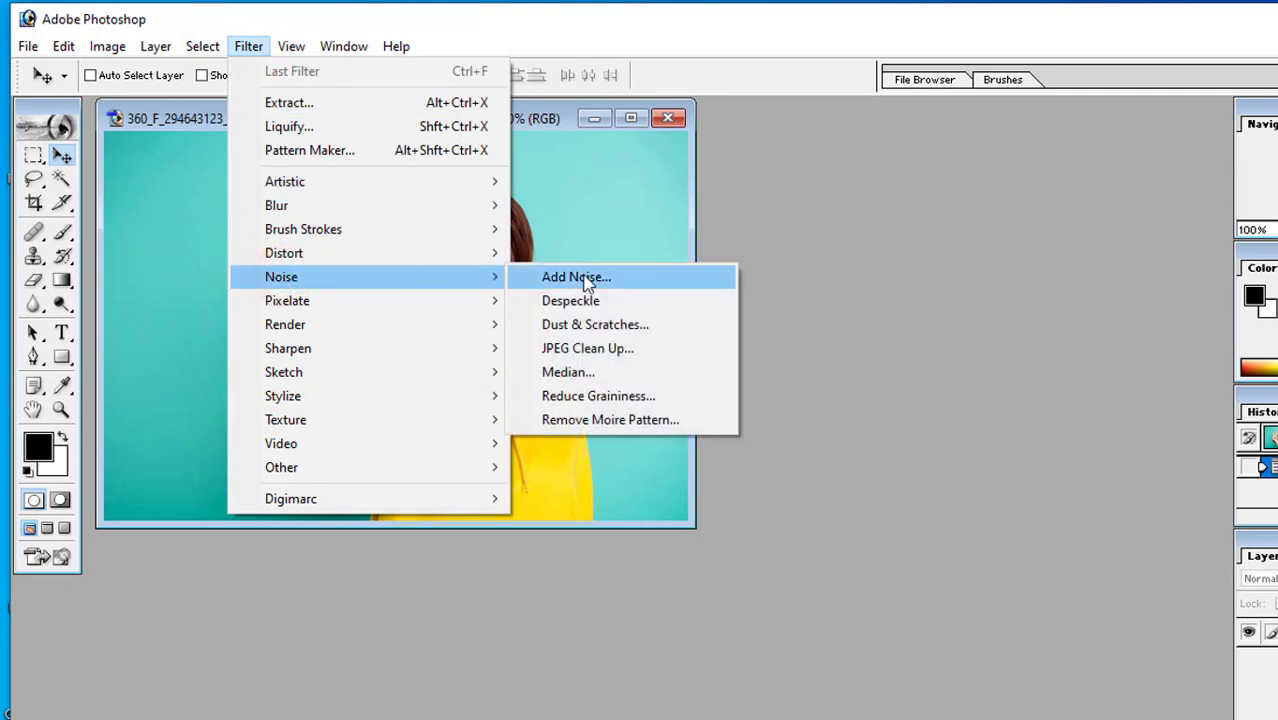
click(612, 350)
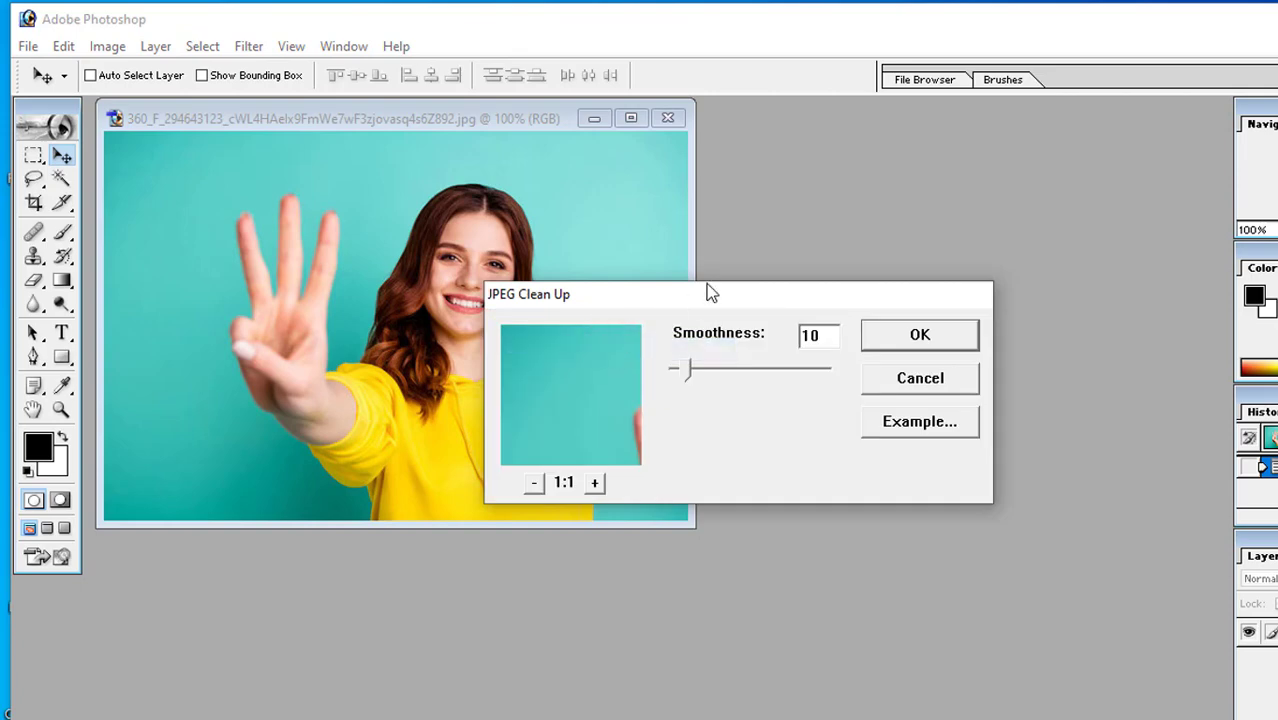
mouse_move(705, 290)
mouse_down()
mouse_move(804, 288)
mouse_move(870, 267)
mouse_up()
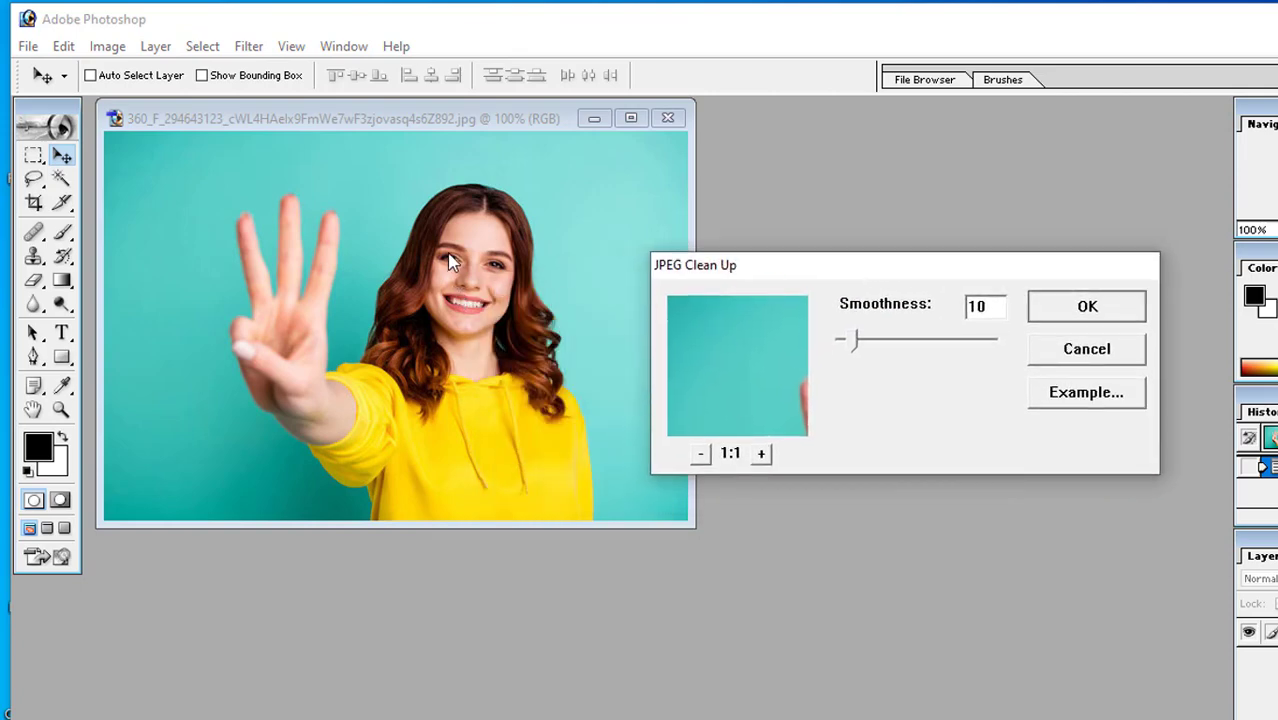
drag(862, 347, 903, 350)
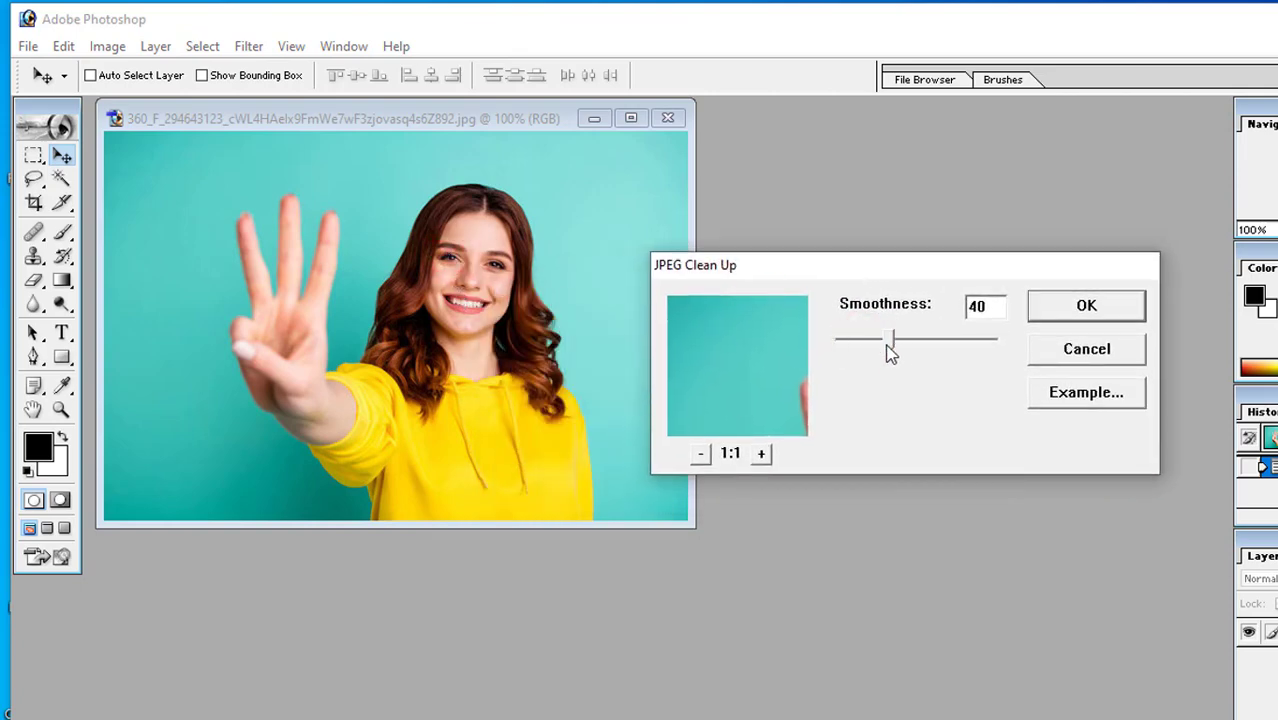
click(1067, 318)
click(485, 278)
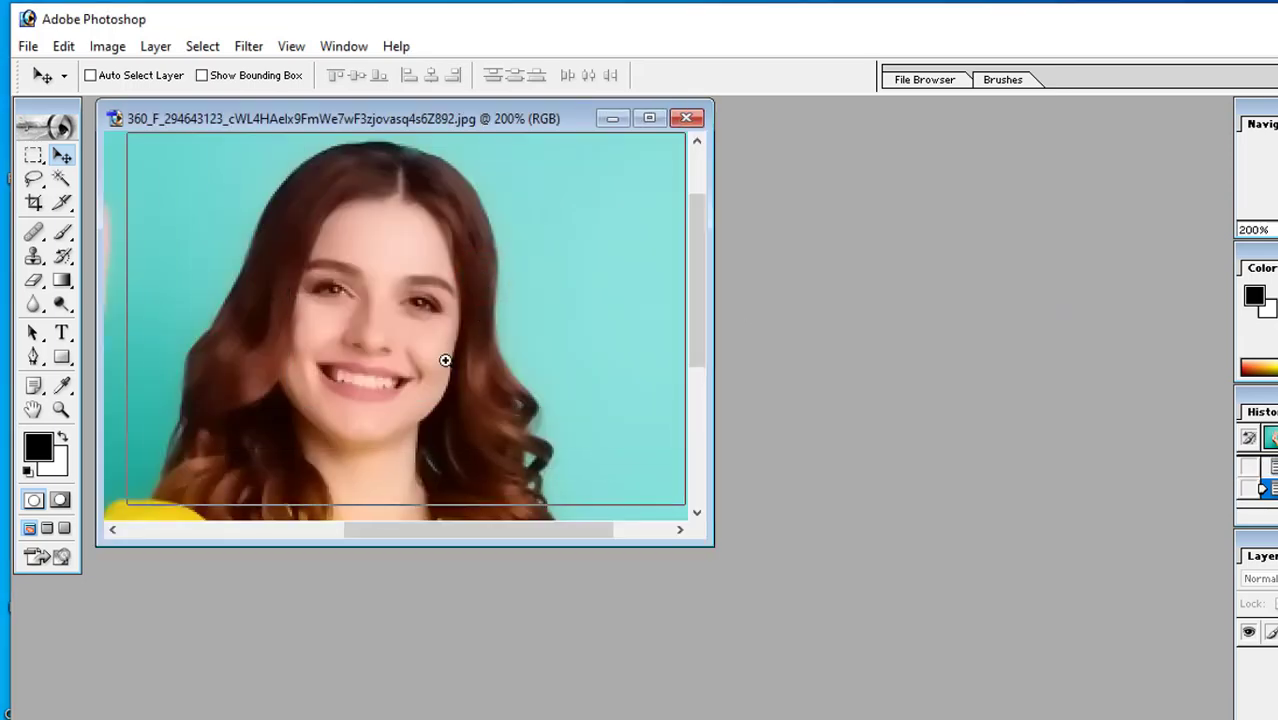
alt+click(368, 306)
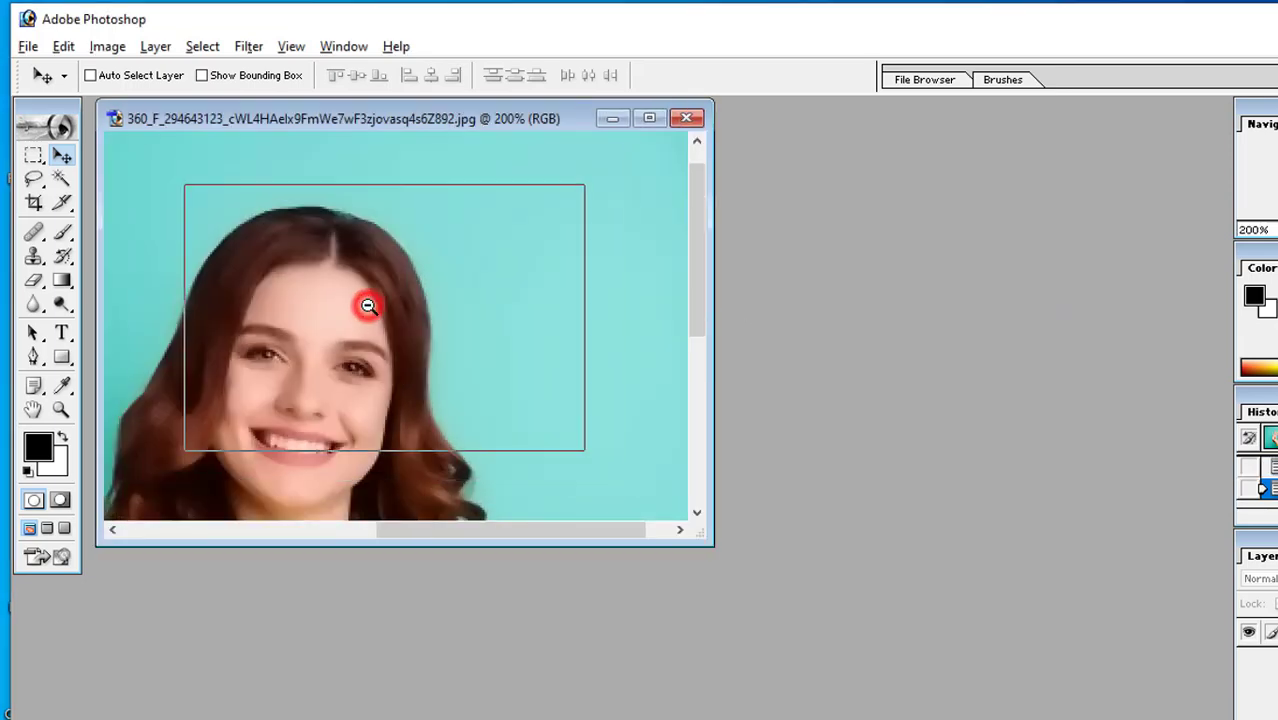